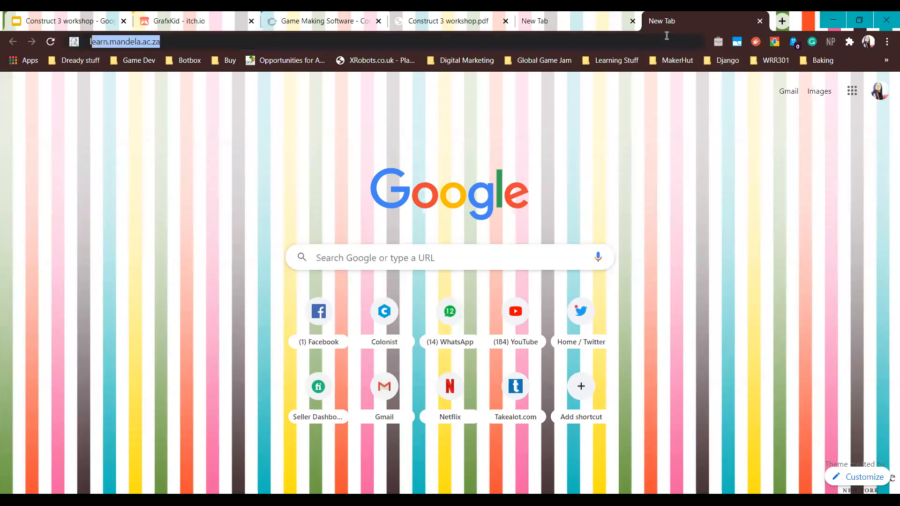
Step: Open the creator's itch.io profile, look through its listed games and close the spare empty browser tab
key("Return")
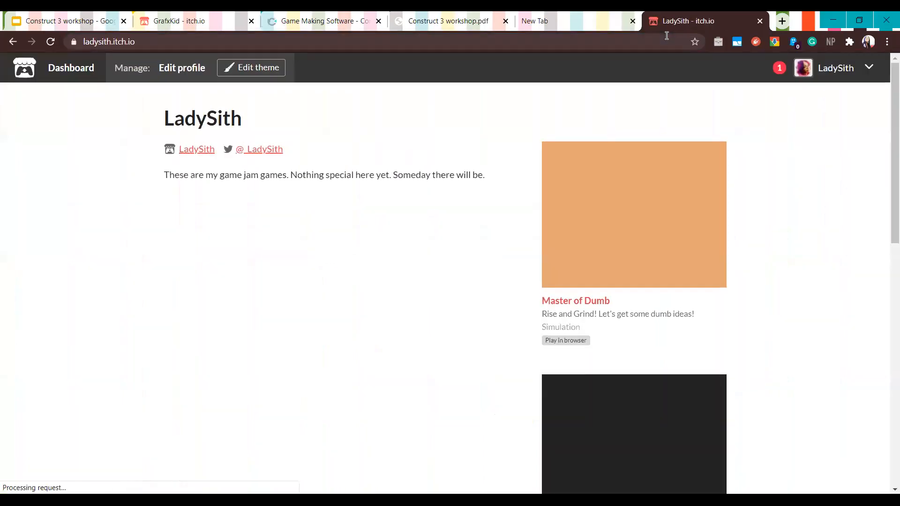
scroll(638, 234, "down", 2)
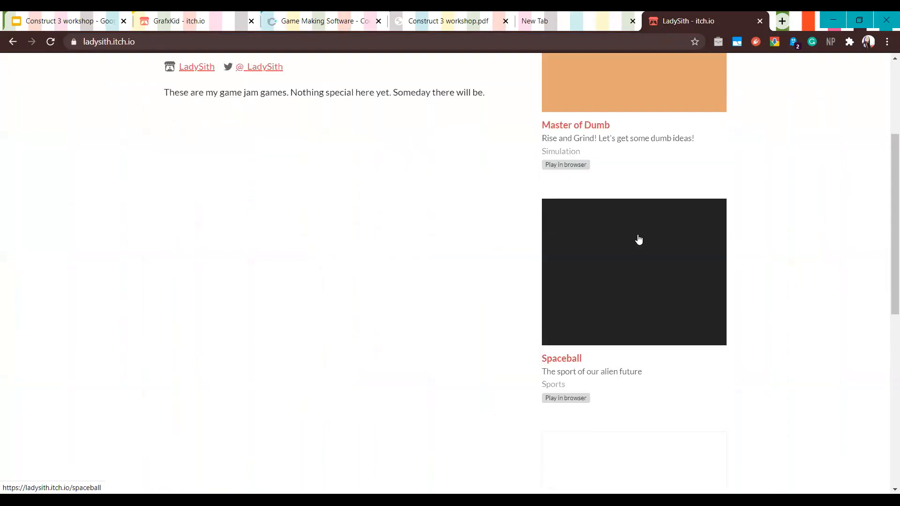
scroll(638, 239, "down", 5)
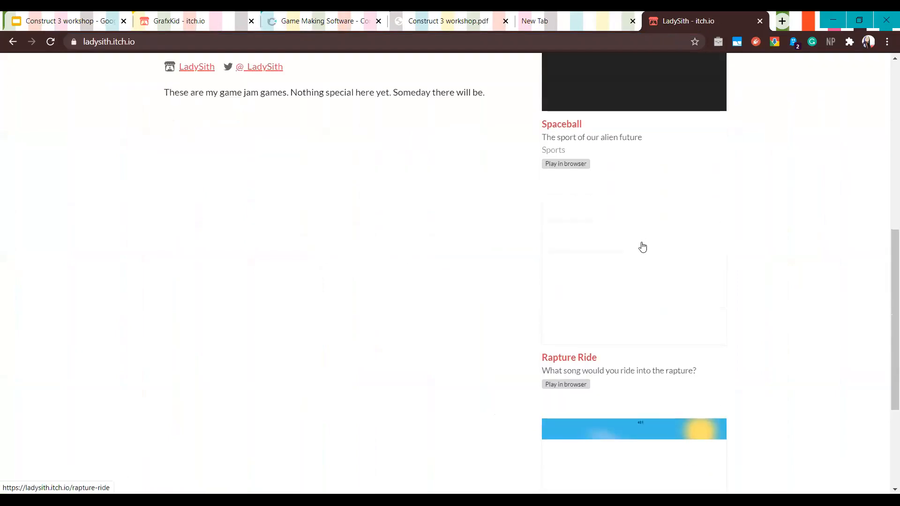
scroll(641, 247, "down", 1)
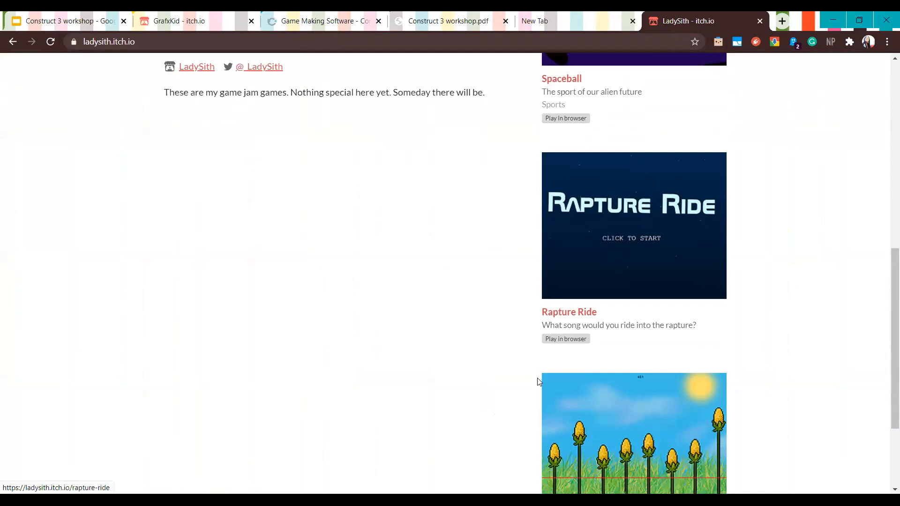
scroll(511, 295, "down", 3)
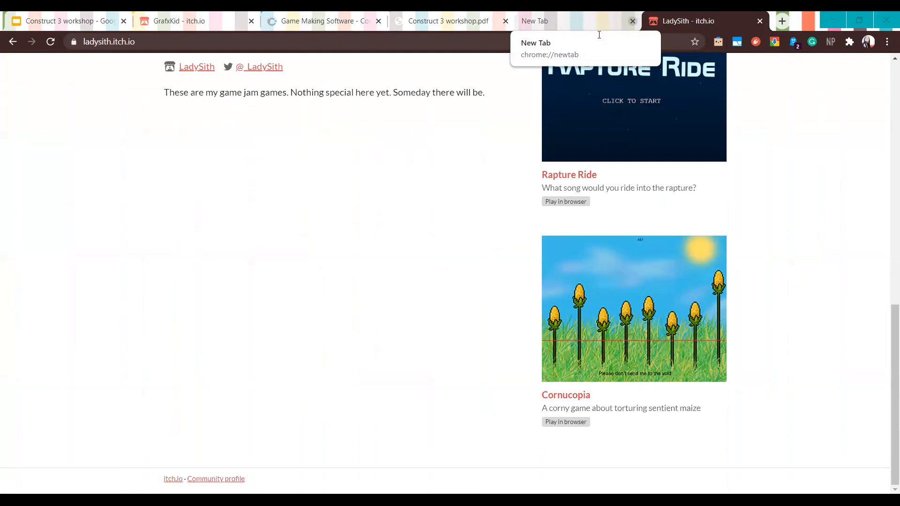
left_click(633, 20)
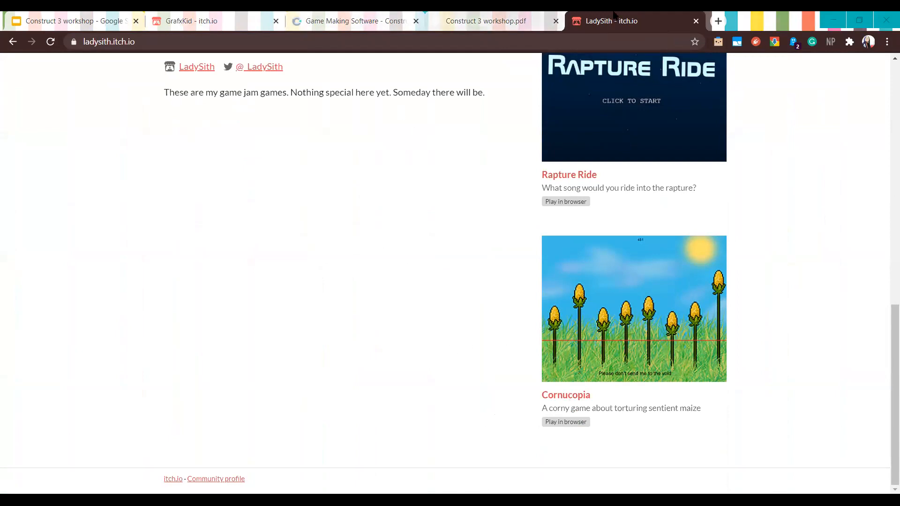
Step: Review the profile's game listings again from Master of Dumb through Spaceball and Rapture Ride to Cornucopia
scroll(650, 287, "up", 5)
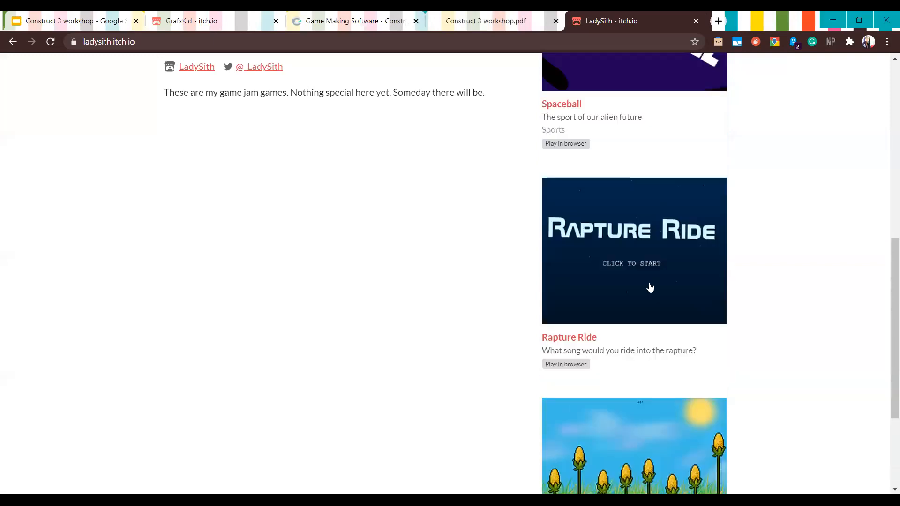
scroll(662, 320, "up", 6)
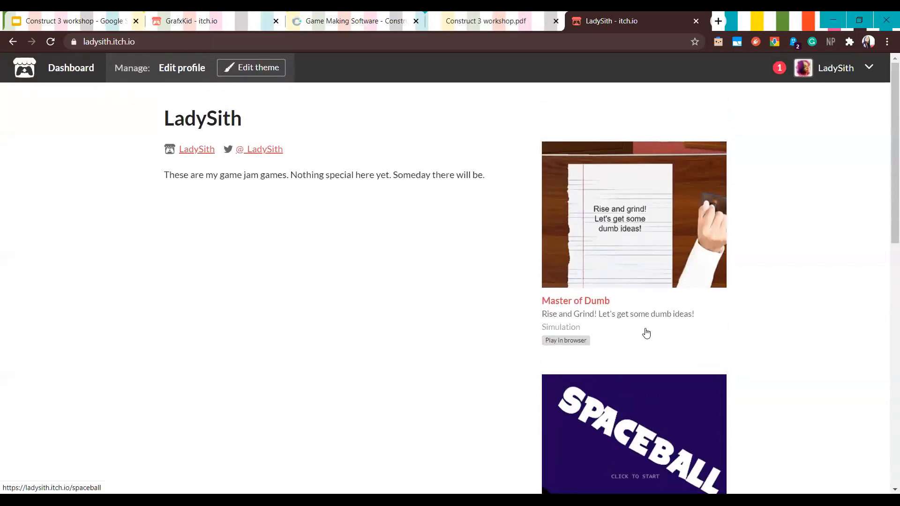
scroll(610, 287, "down", 1)
scroll(610, 287, "down", 4)
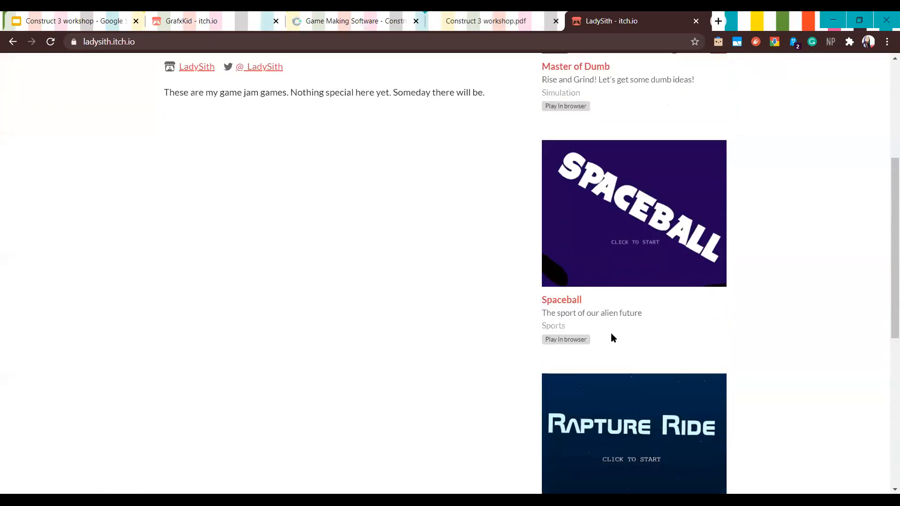
scroll(636, 359, "down", 4)
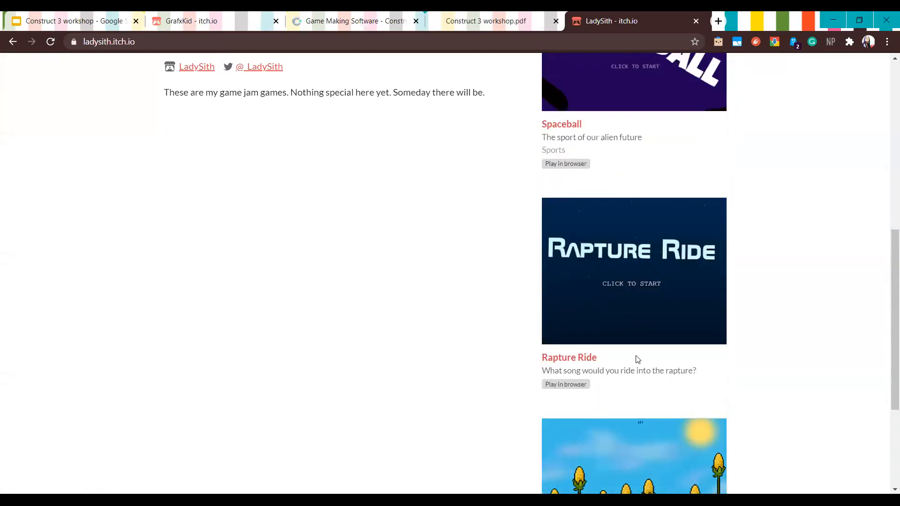
scroll(623, 367, "down", 4)
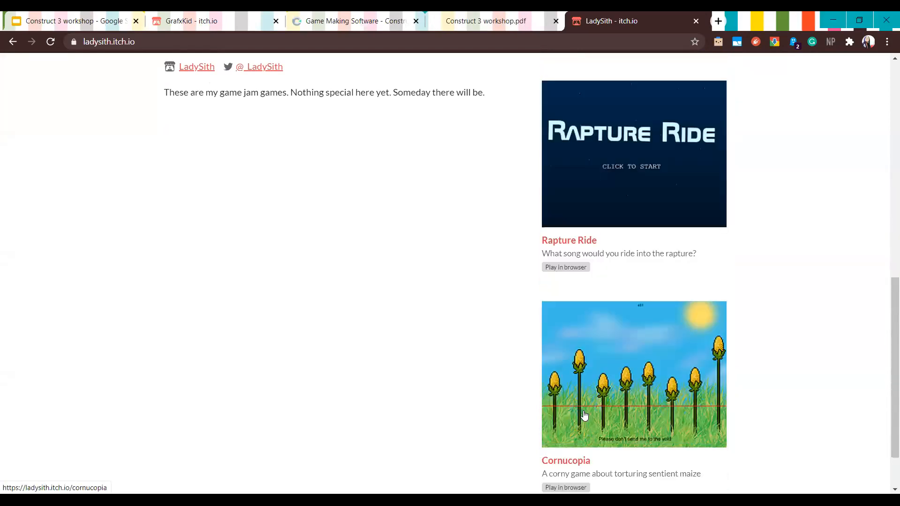
Step: Switch to the Construct 3 editor and examine the Game Demos list on its start page
left_click(454, 21)
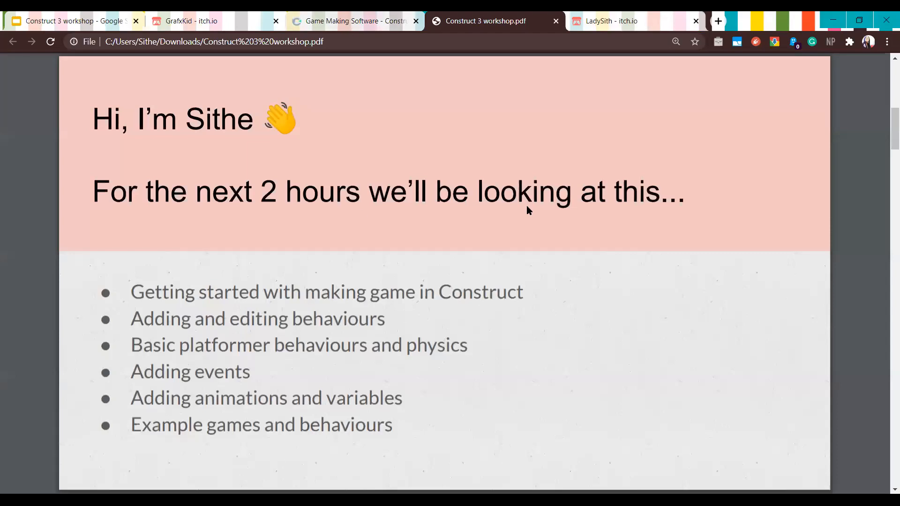
key("ctrl+shift+Tab")
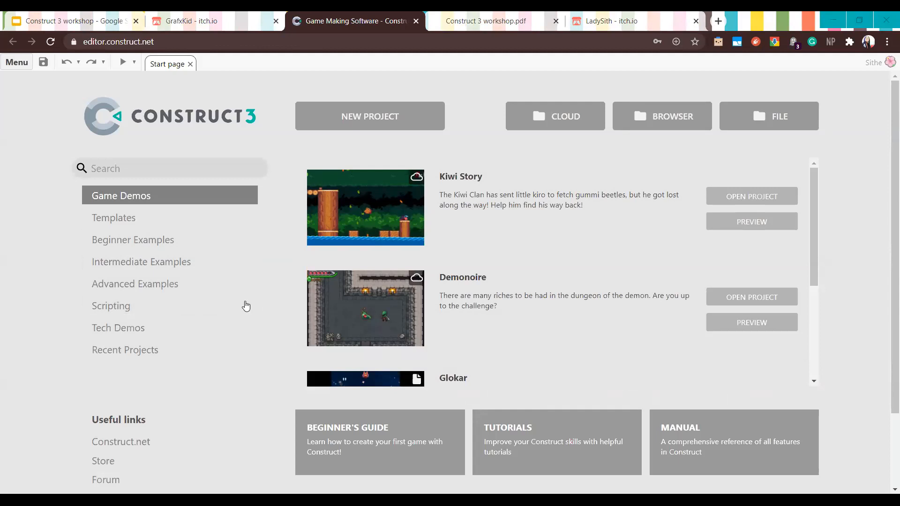
scroll(499, 330, "down", 4)
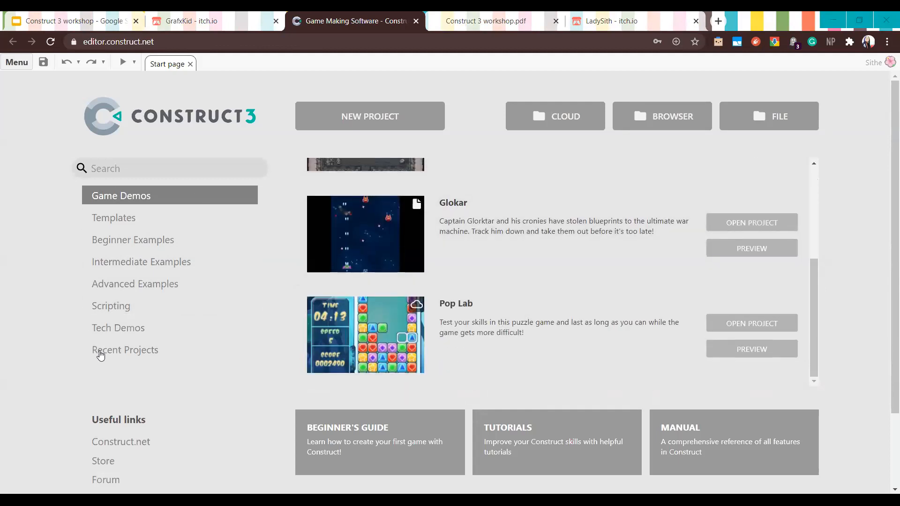
scroll(365, 295, "up", 4)
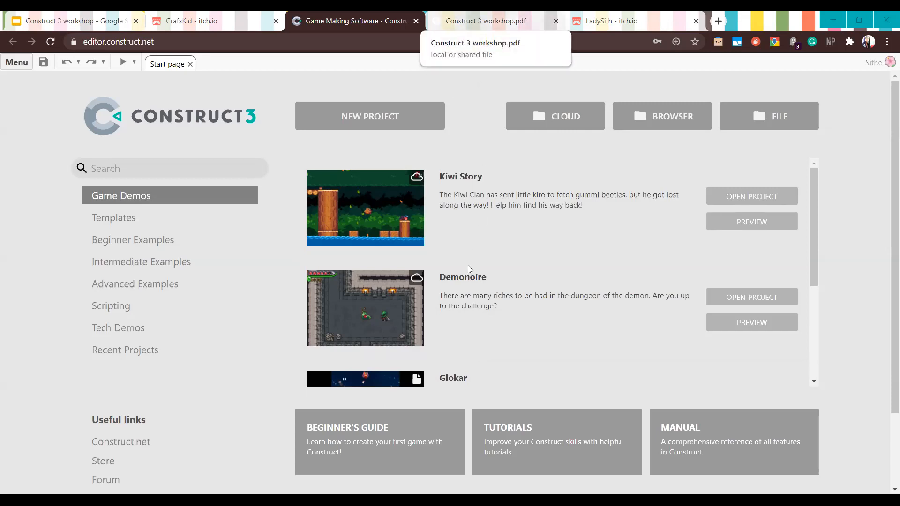
left_click(477, 20)
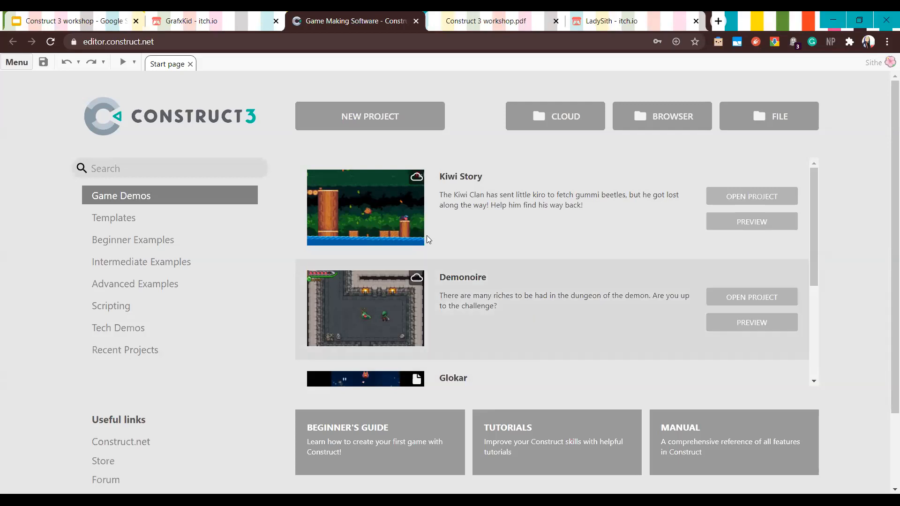
Step: Start a new project and choose the SD landscape 4:3 preset for it
left_click(396, 118)
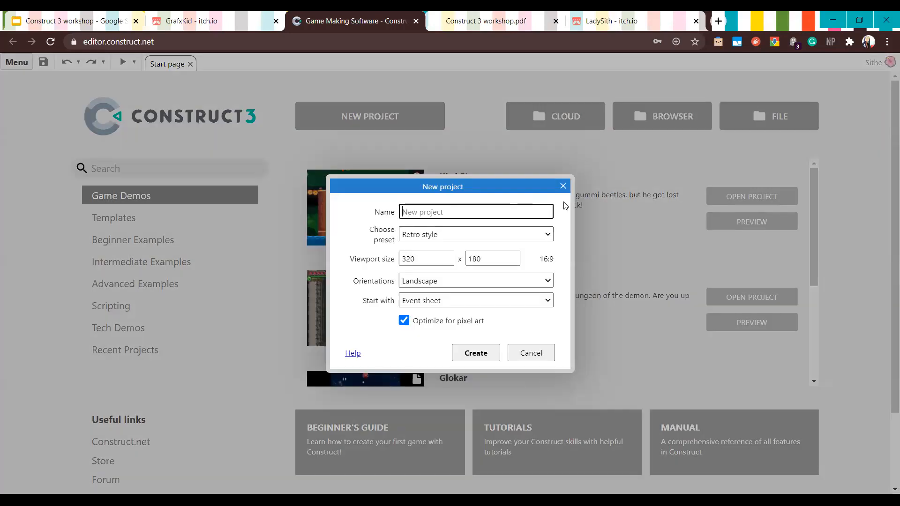
left_click(548, 234)
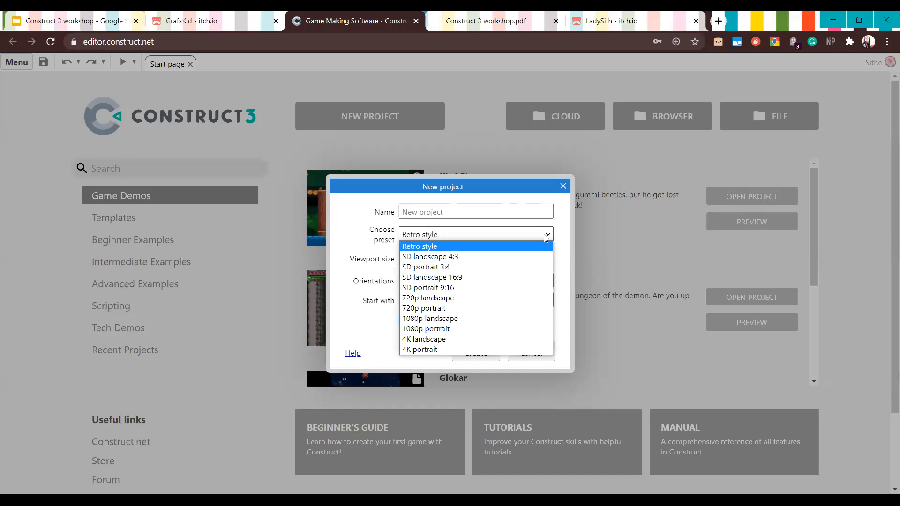
left_click(534, 203)
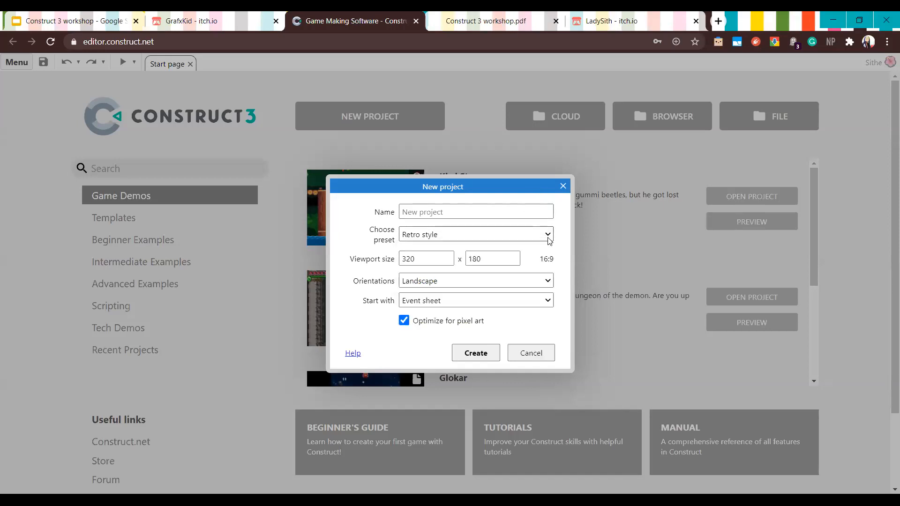
left_click(547, 234)
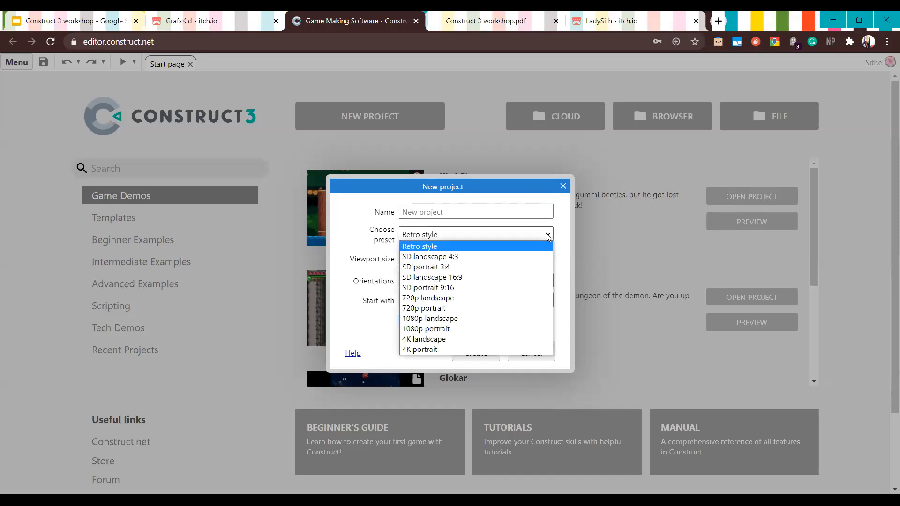
left_click(548, 237)
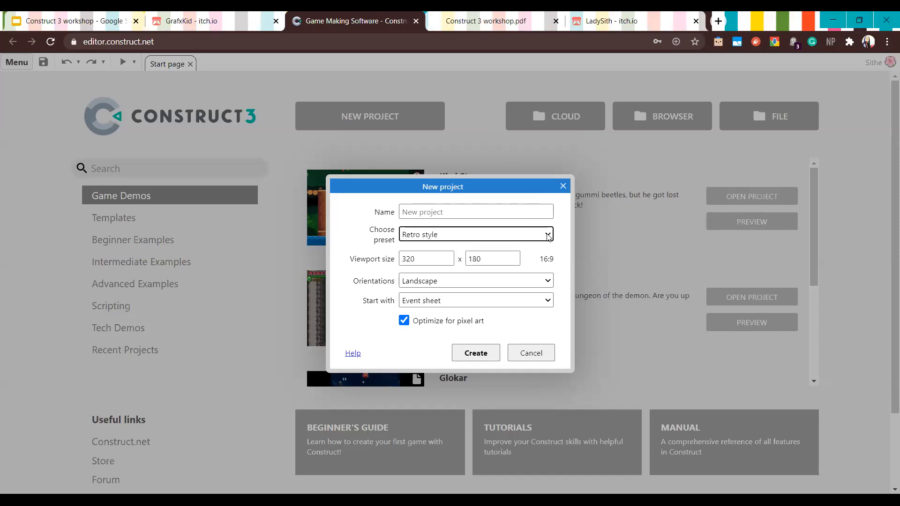
left_click(548, 236)
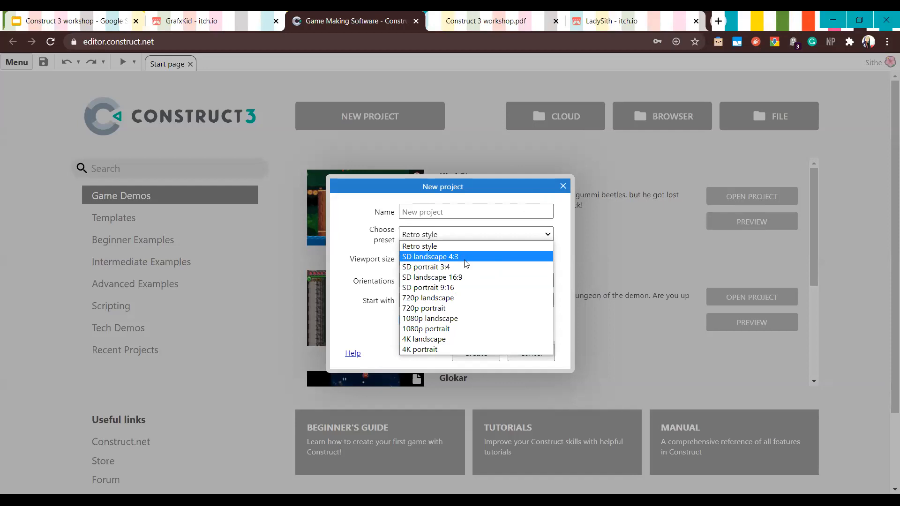
left_click(445, 261)
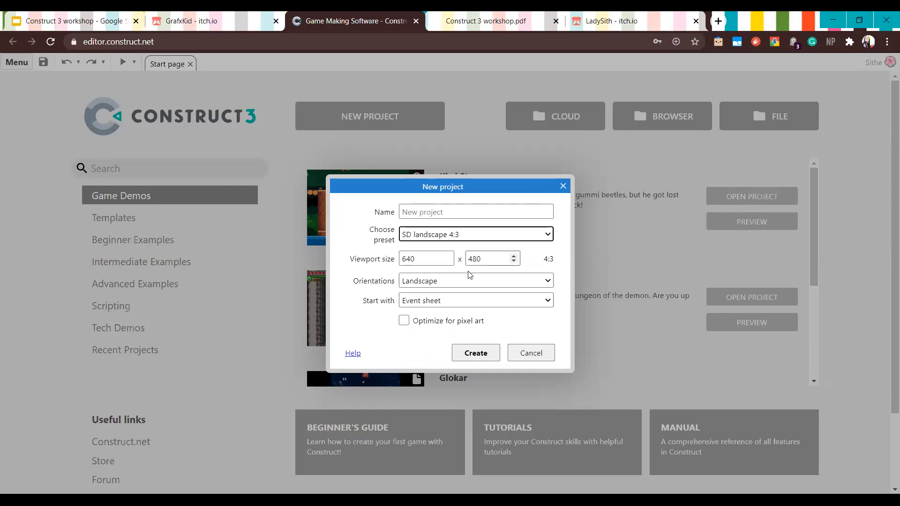
Step: Name the new project SimpleGame and create it with the chosen settings
left_click_drag(471, 237, 600, 271)
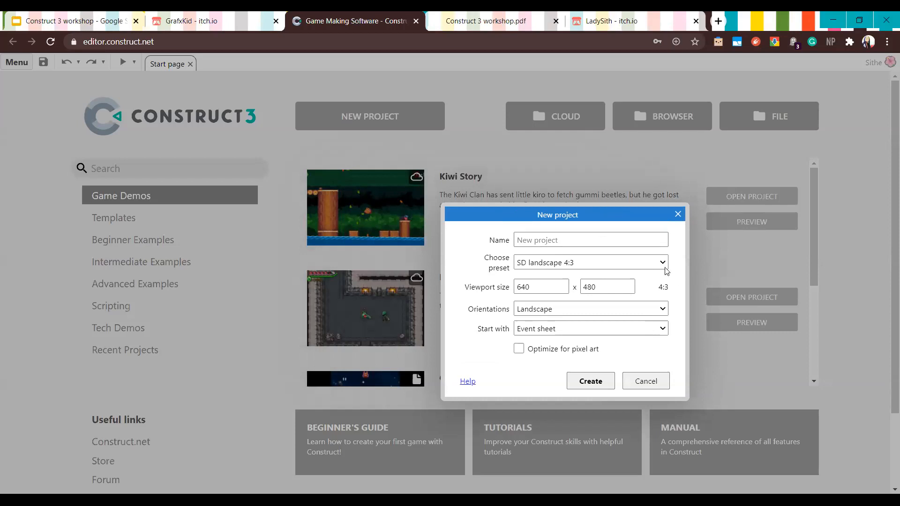
left_click_drag(585, 215, 503, 191)
left_click(504, 192)
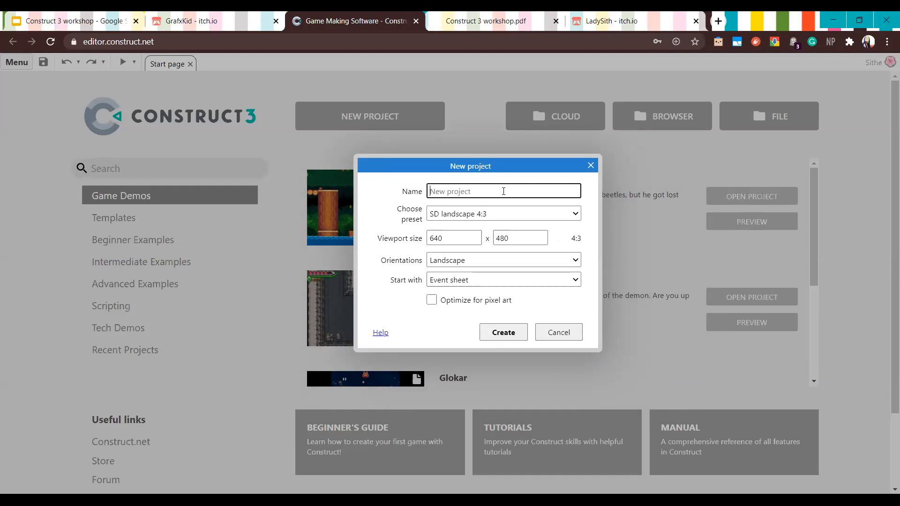
type("SimpleGame")
left_click(511, 335)
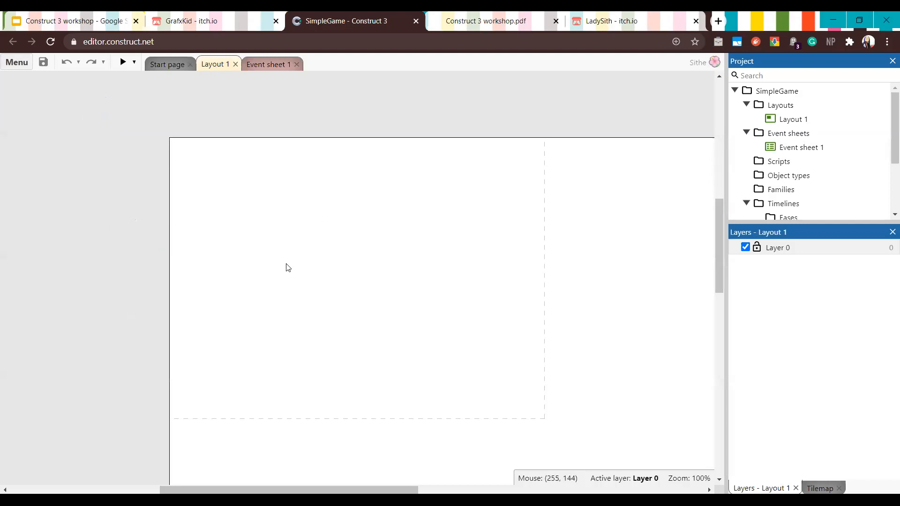
Step: View the object types available for Layout 1 and look at Event sheet 1 before returning to the layout
double_click(310, 288)
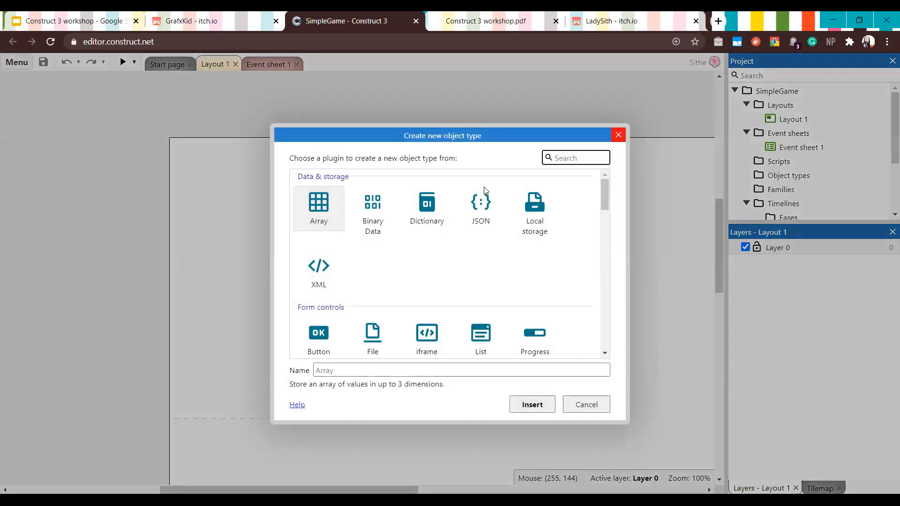
left_click(618, 135)
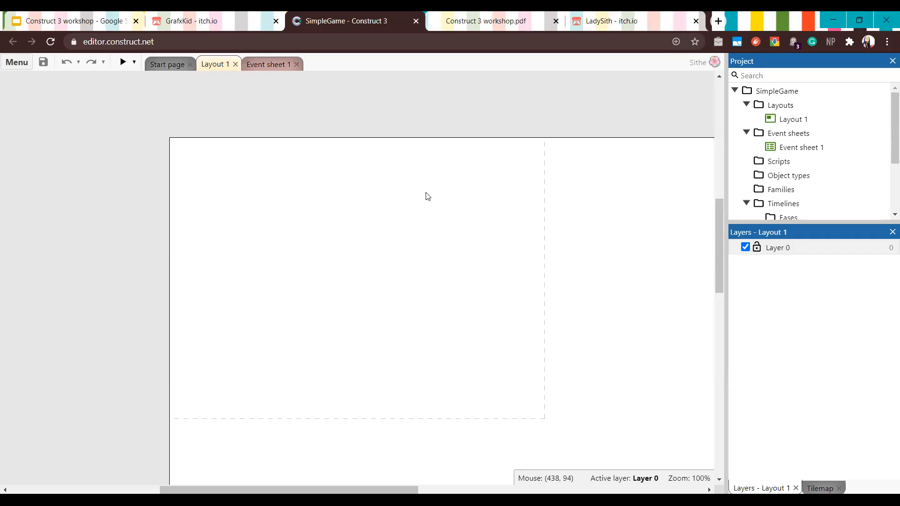
left_click(259, 64)
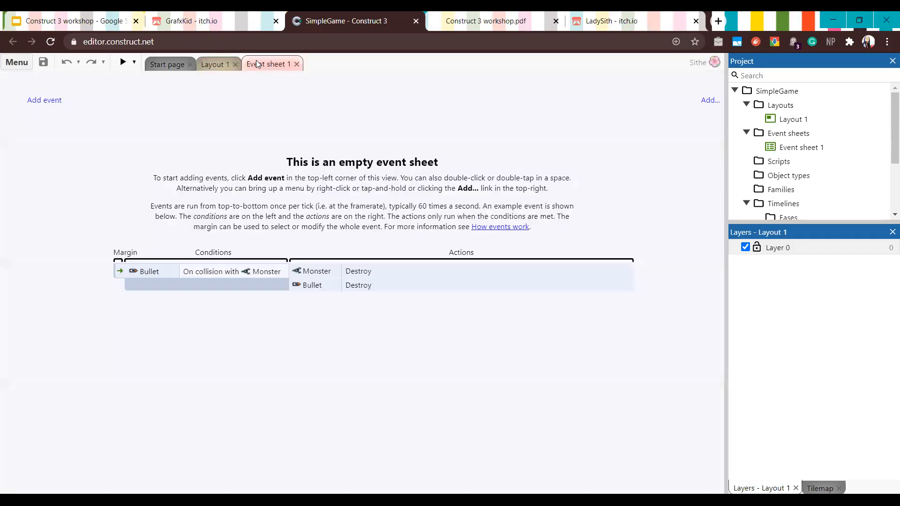
left_click(216, 64)
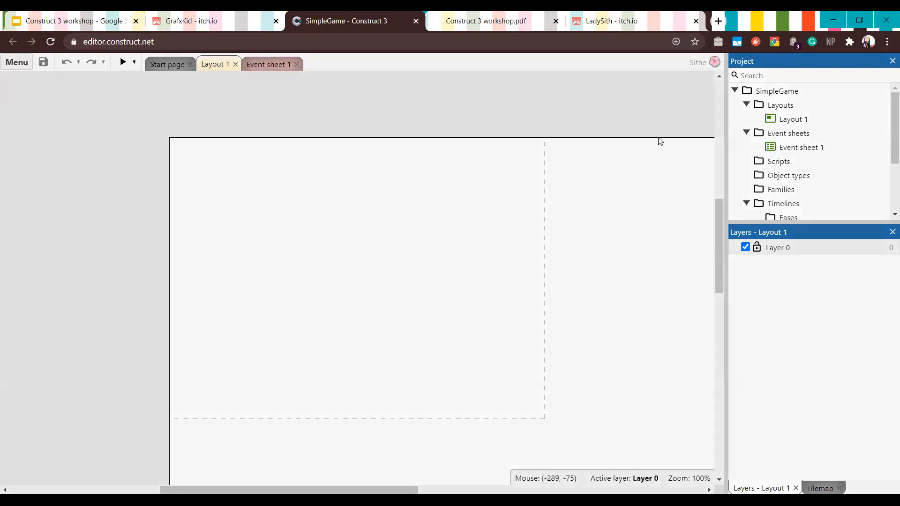
double_click(658, 138)
key("Escape")
left_click(15, 64)
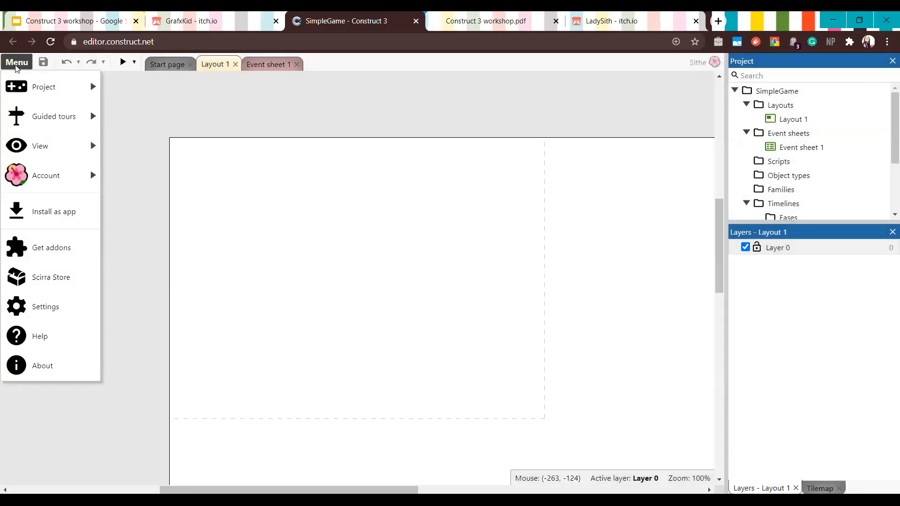
left_click(16, 66)
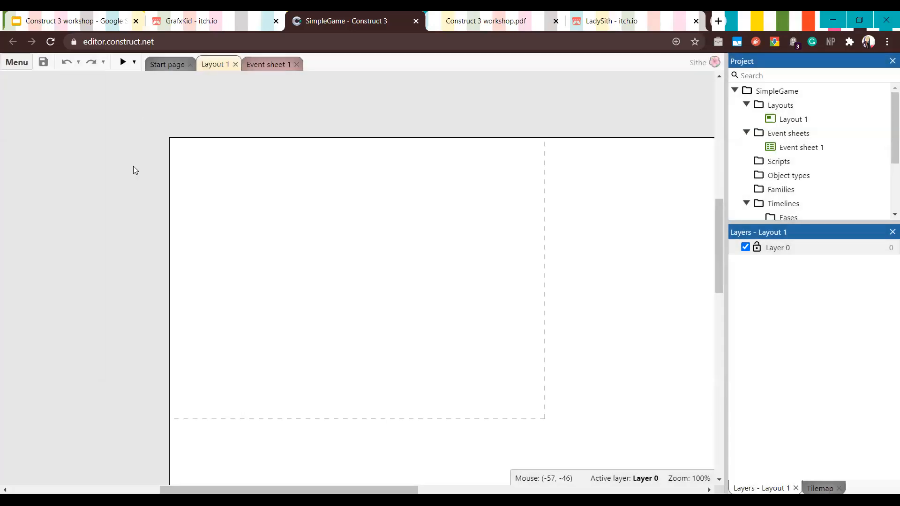
left_click_drag(373, 491, 362, 466)
right_click(94, 148)
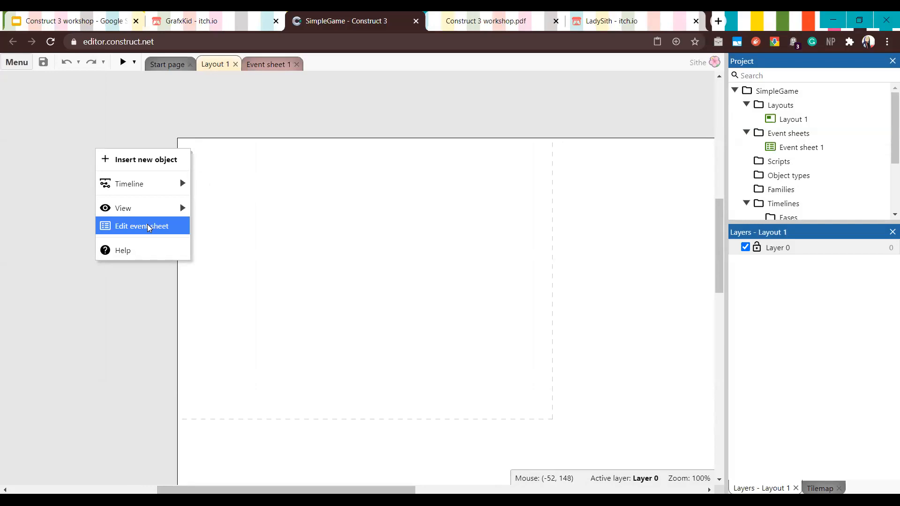
mouse_move(136, 194)
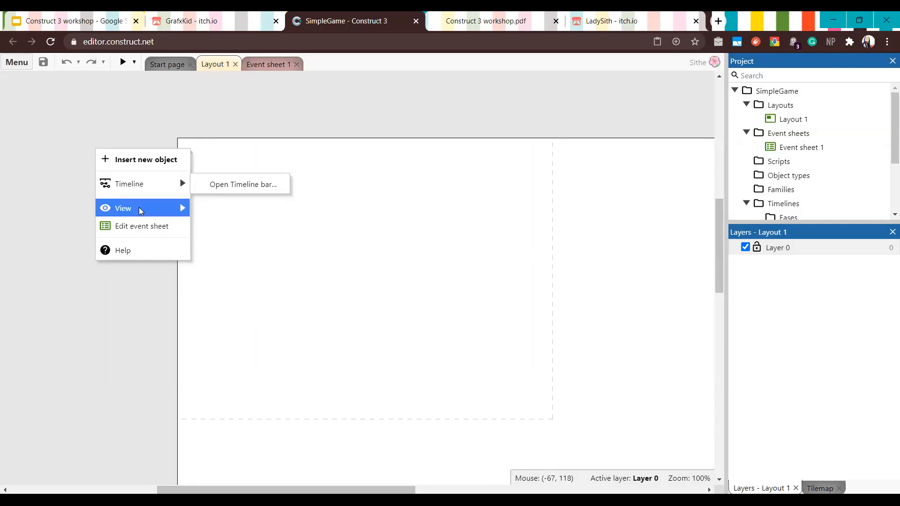
left_click(76, 88)
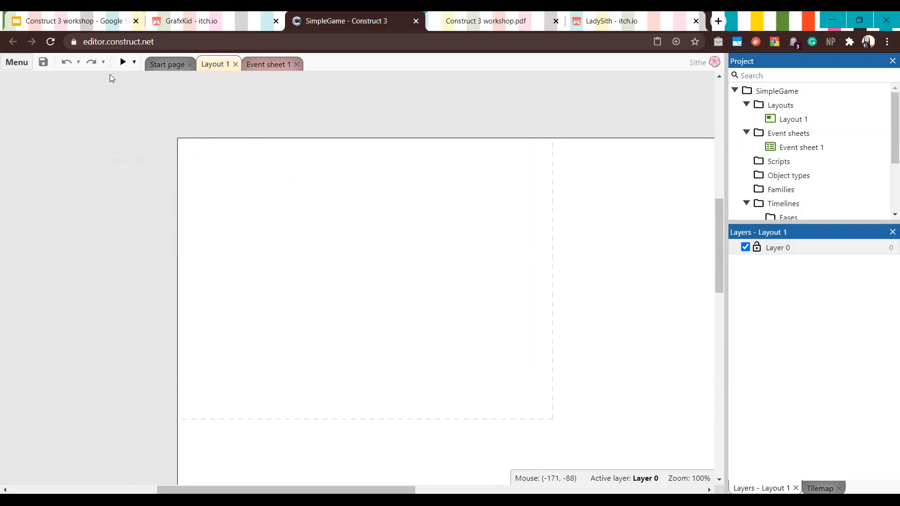
Step: Look at the available preview options and the entries of the main menu
left_click(134, 62)
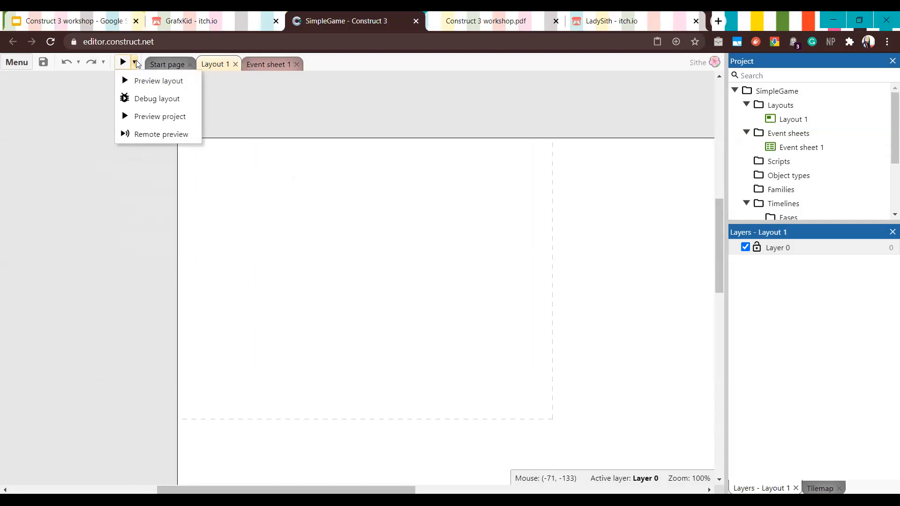
left_click(18, 62)
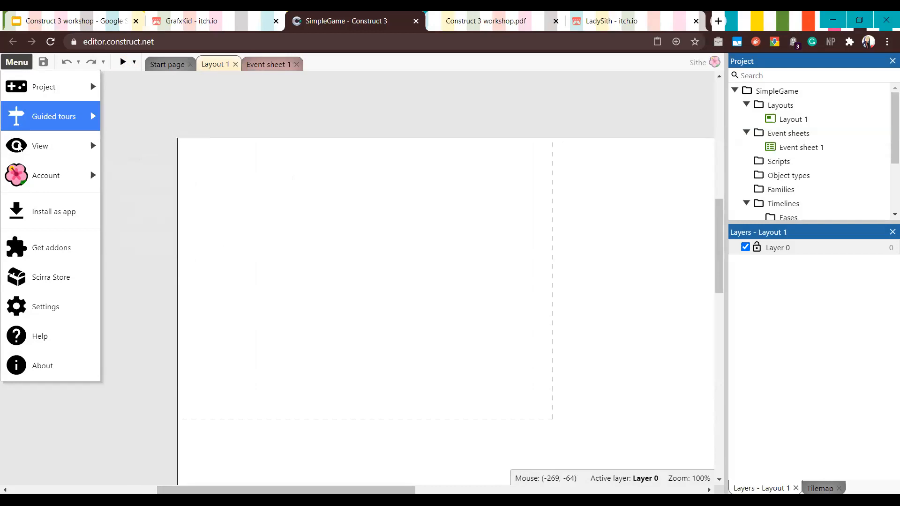
left_click(164, 112)
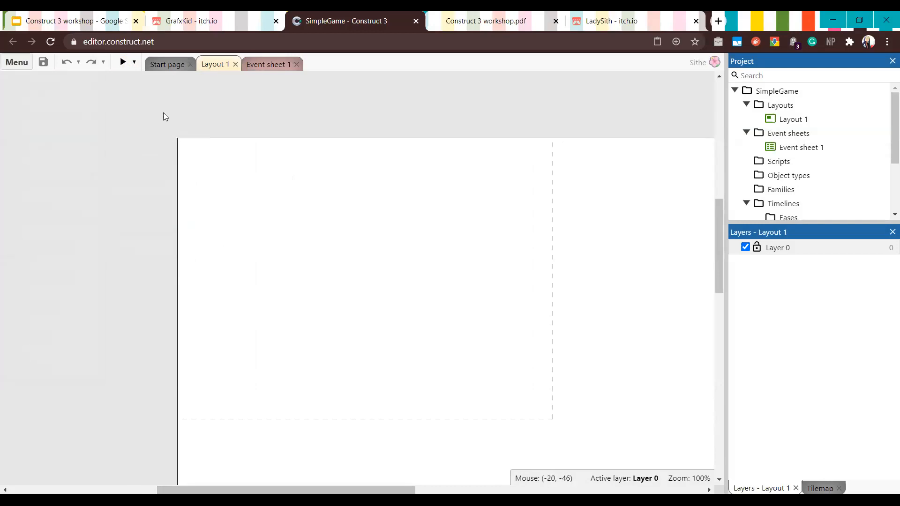
Step: Open the editor settings, examine the sections from User interface to Event Sheets, and close the dialog
left_click(17, 62)
left_click(46, 307)
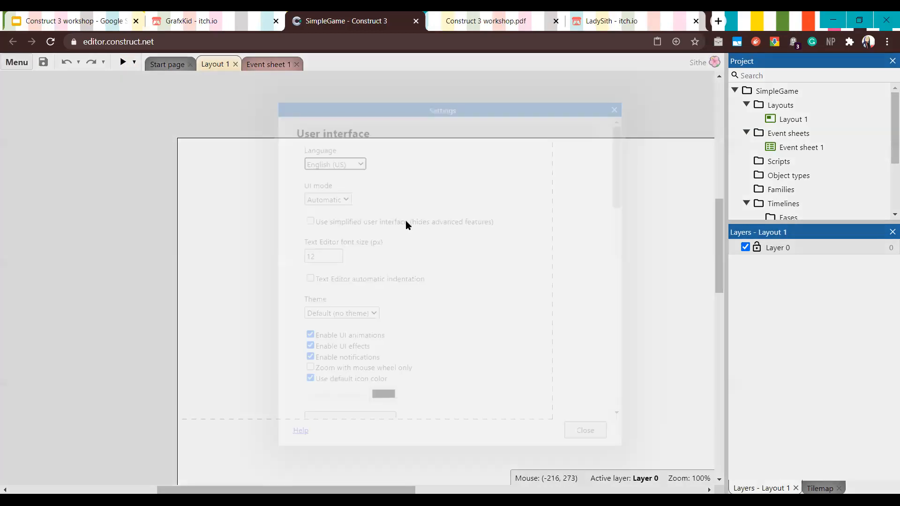
scroll(407, 244, "down", 1)
scroll(408, 244, "down", 10)
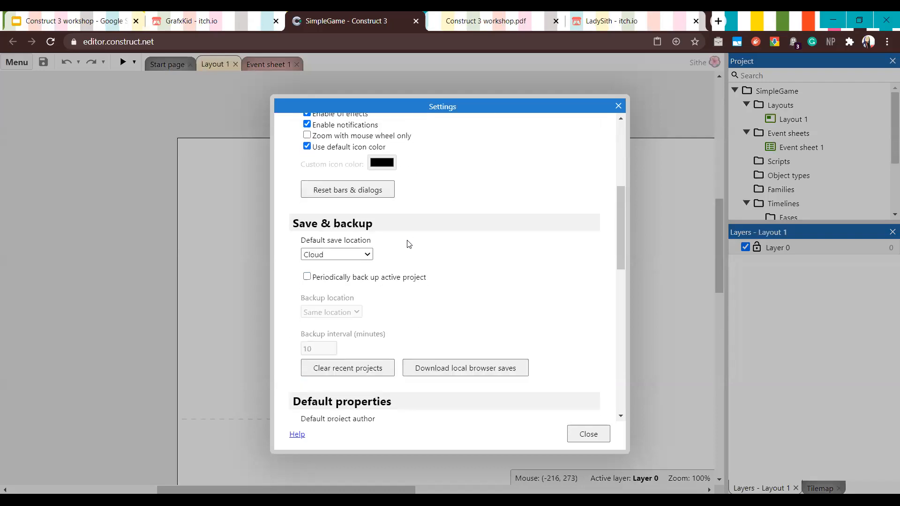
scroll(408, 243, "down", 5)
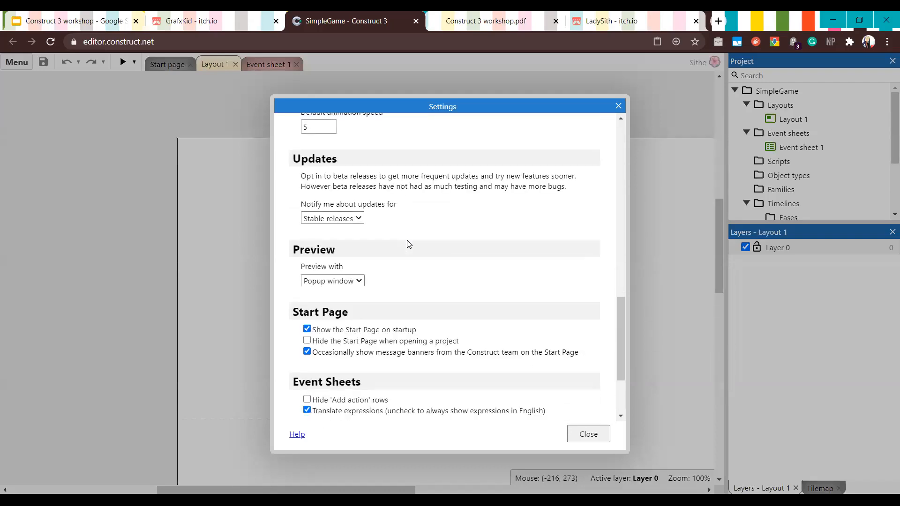
scroll(407, 244, "up", 12)
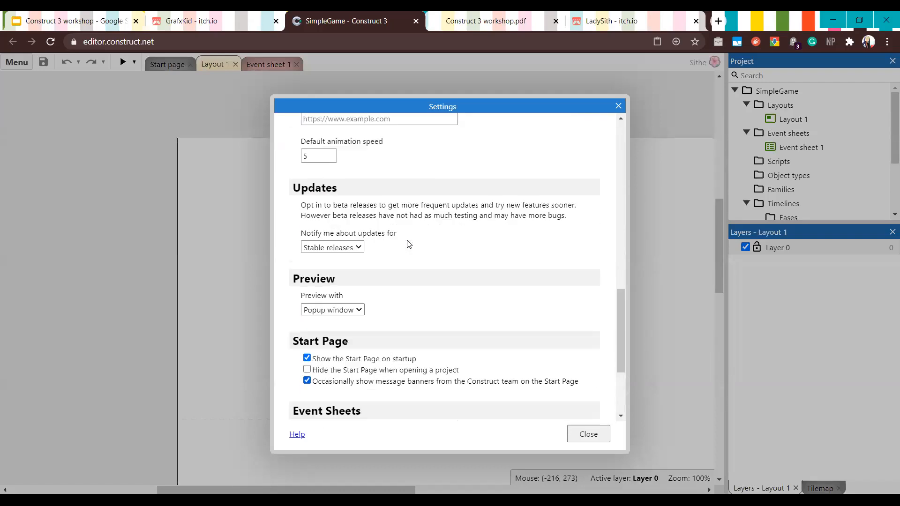
scroll(407, 243, "up", 2)
scroll(407, 251, "down", 2)
scroll(408, 255, "up", 2)
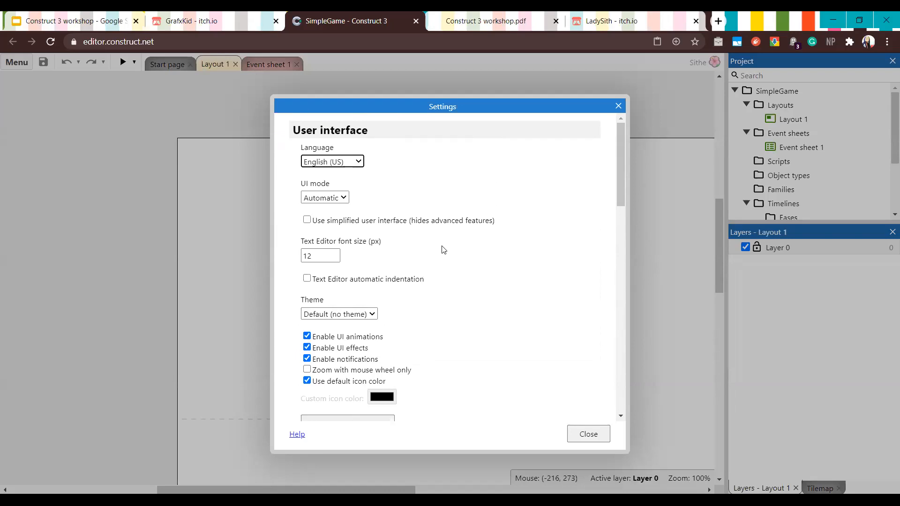
left_click(619, 106)
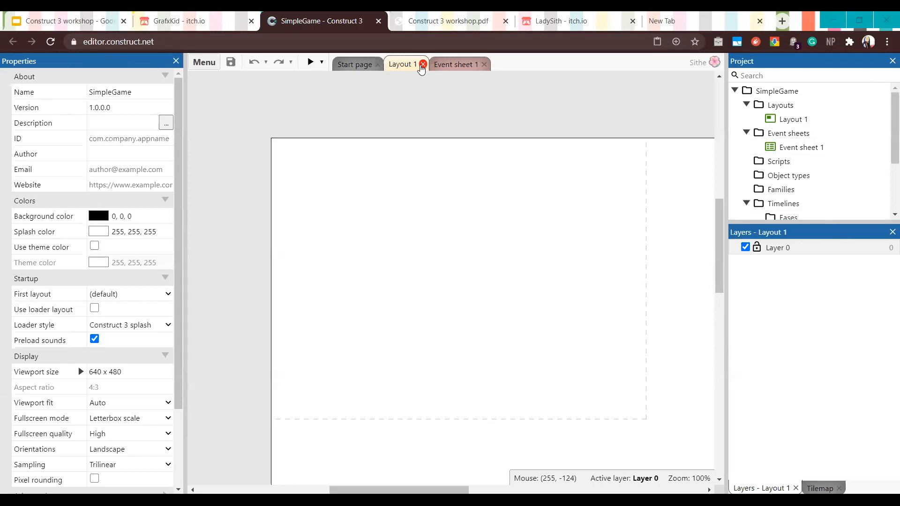
Step: Compare Event sheet 1 with Layout 1 by viewing each in turn, ending on Layout 1
left_click(451, 68)
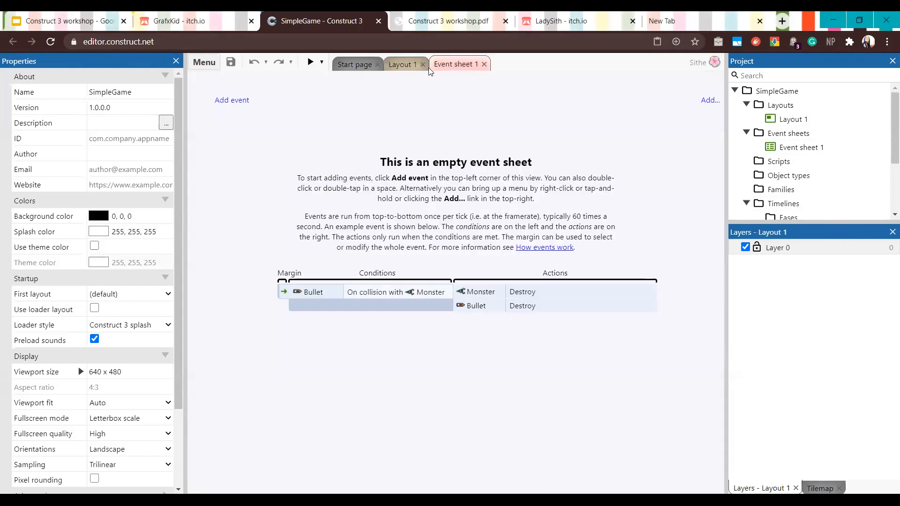
left_click(408, 70)
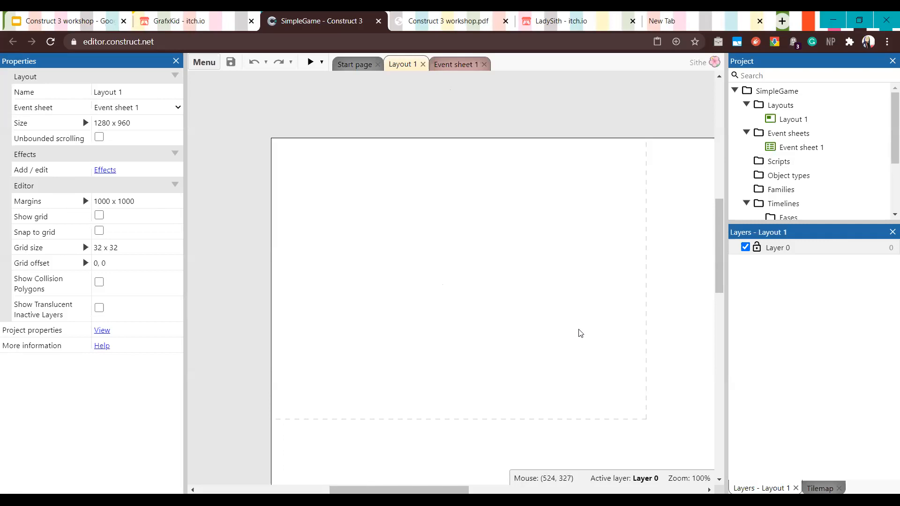
left_click(459, 66)
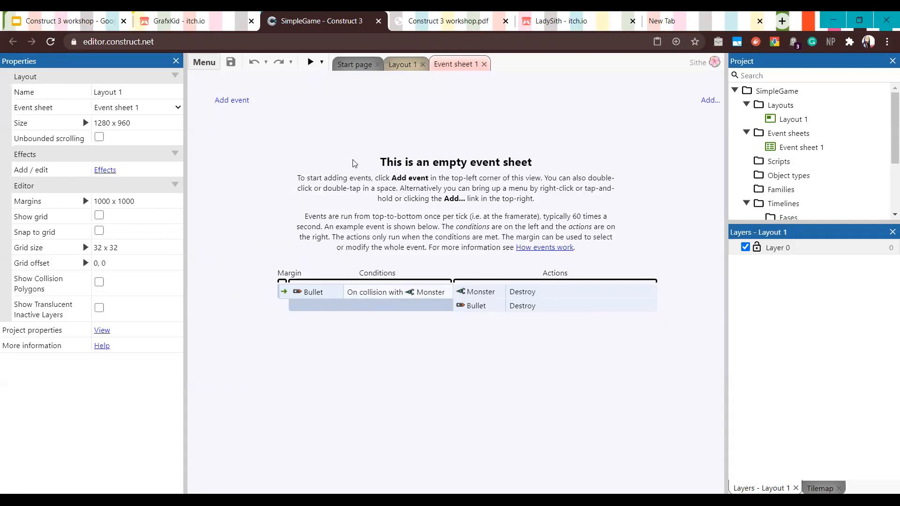
left_click(399, 67)
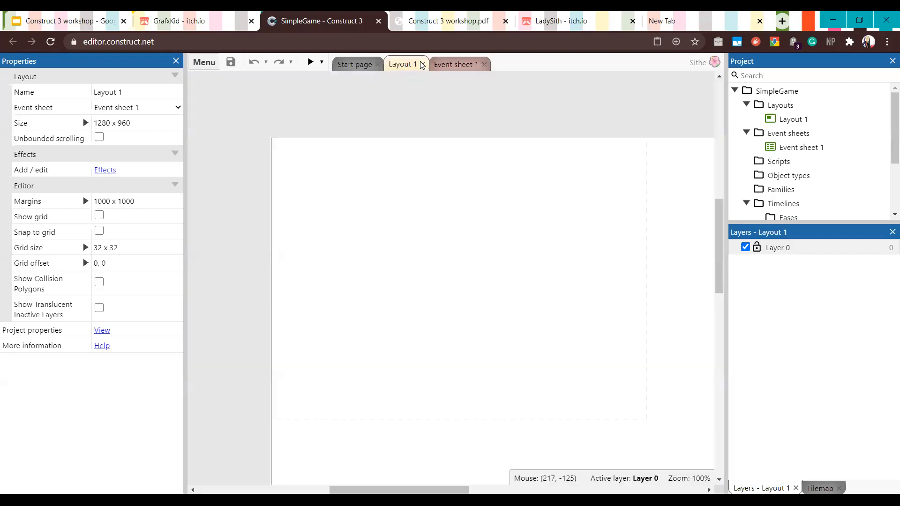
left_click(446, 67)
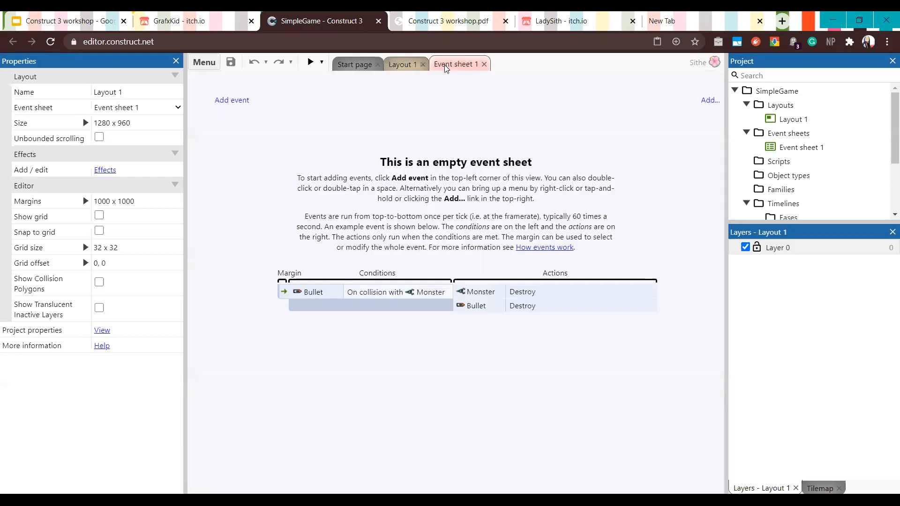
left_click(404, 68)
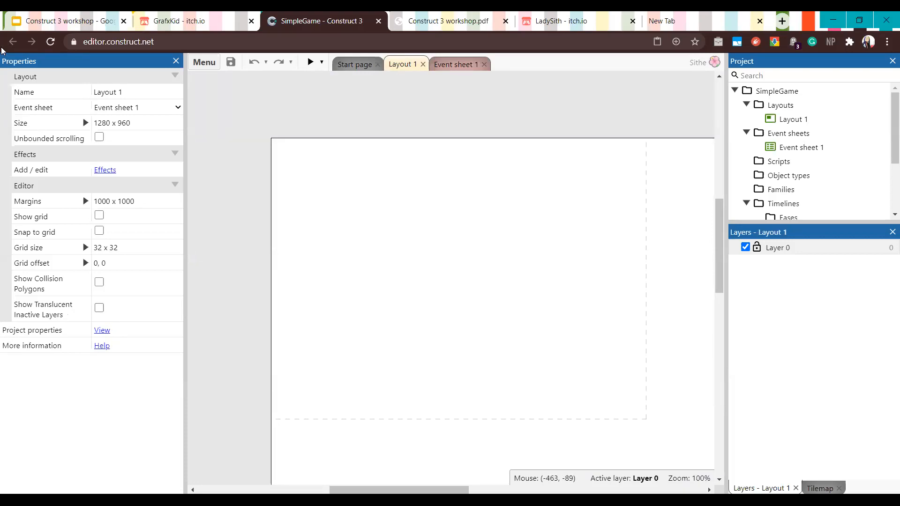
Step: Switch to the workshop slides in Google Slides and the workshop PDF, and return to the Construct 3 editor
left_click(70, 13)
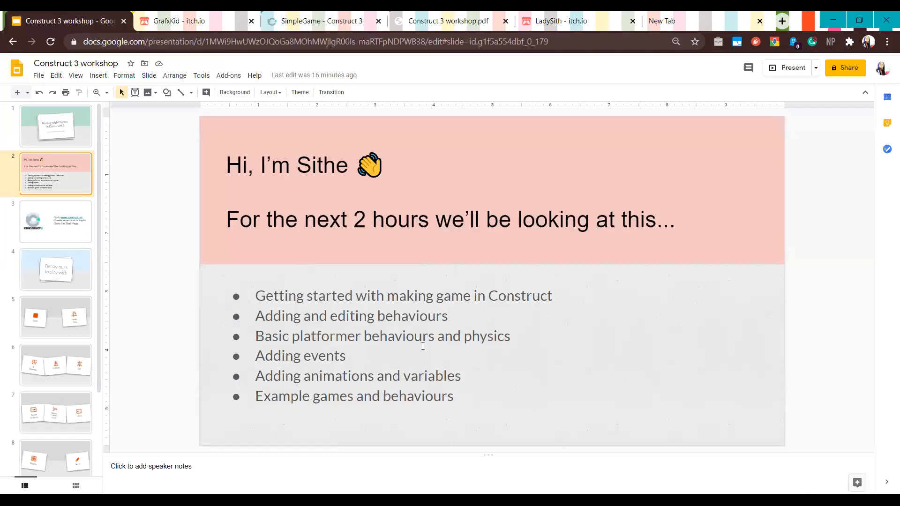
left_click(427, 19)
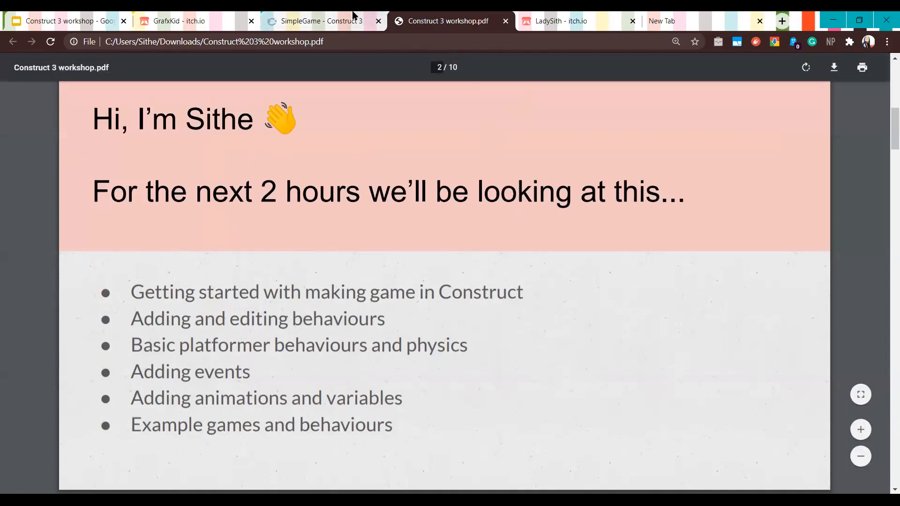
key("ctrl+shift+Tab")
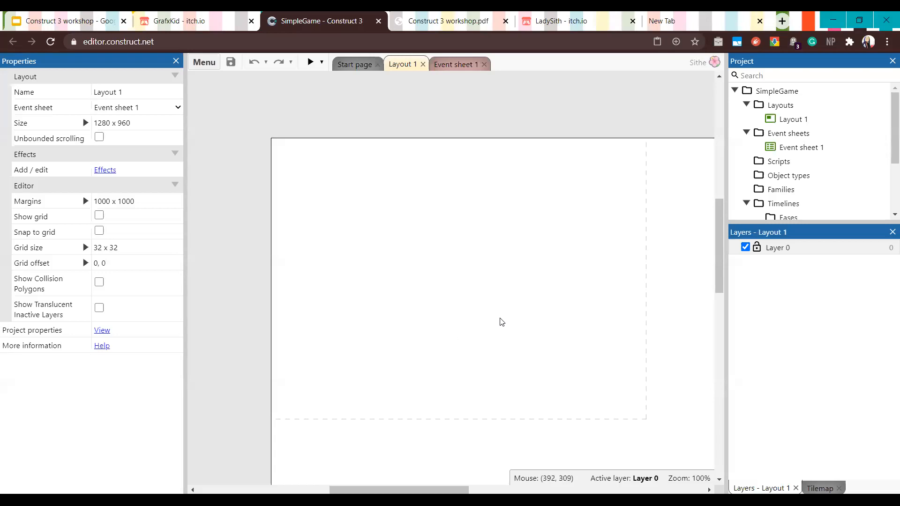
Step: Start creating a new object type in Layout 1 and choose Sprite from the General plugins
double_click(431, 300)
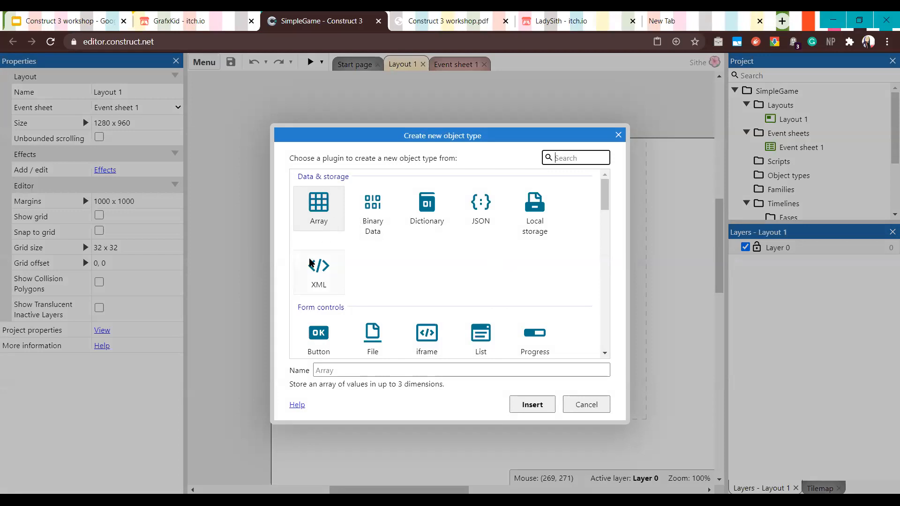
scroll(349, 239, "down", 3)
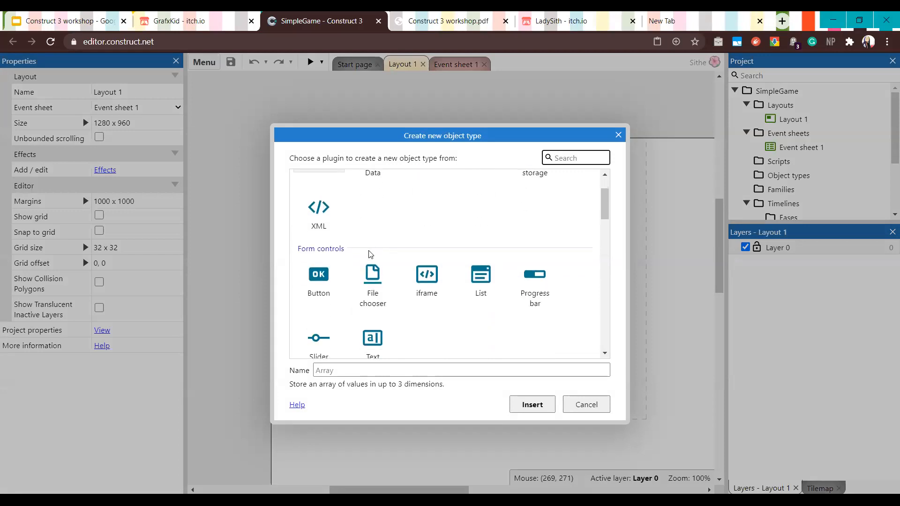
scroll(345, 260, "down", 3)
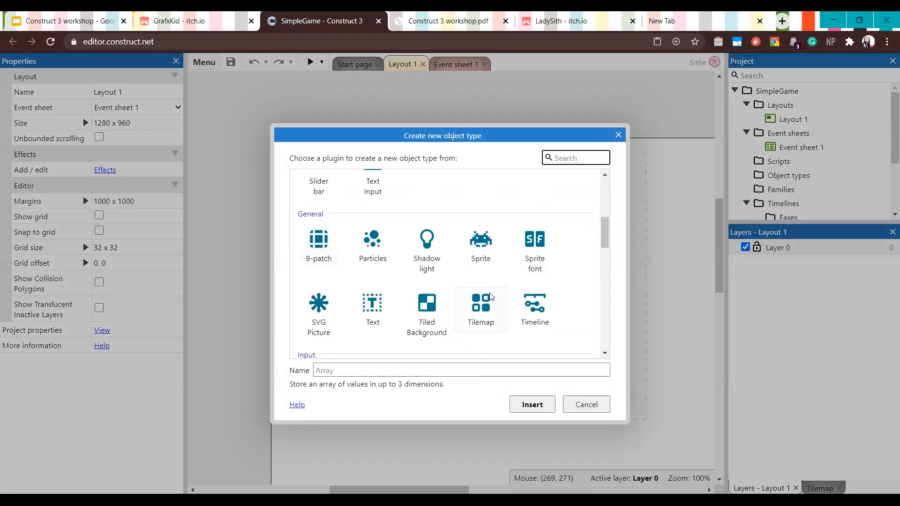
scroll(342, 262, "down", 12)
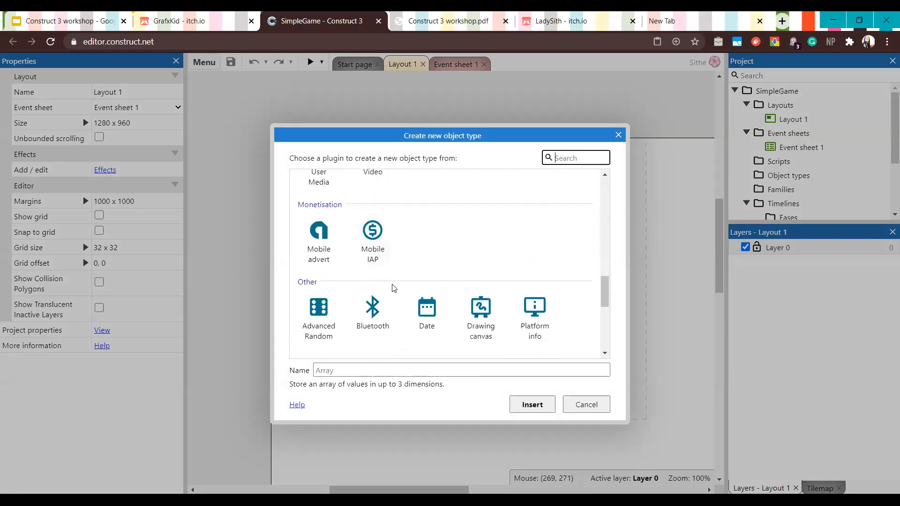
scroll(490, 288, "down", 2)
scroll(491, 289, "up", 8)
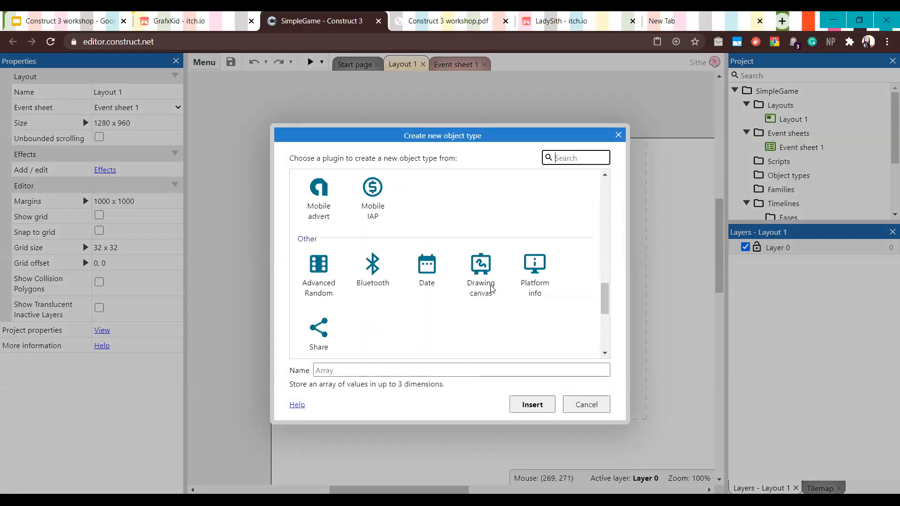
scroll(490, 288, "up", 5)
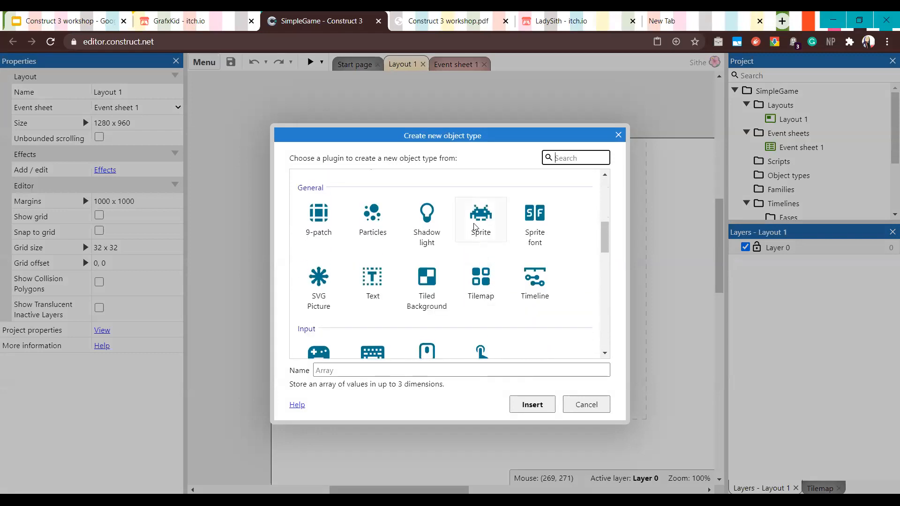
left_click(482, 222)
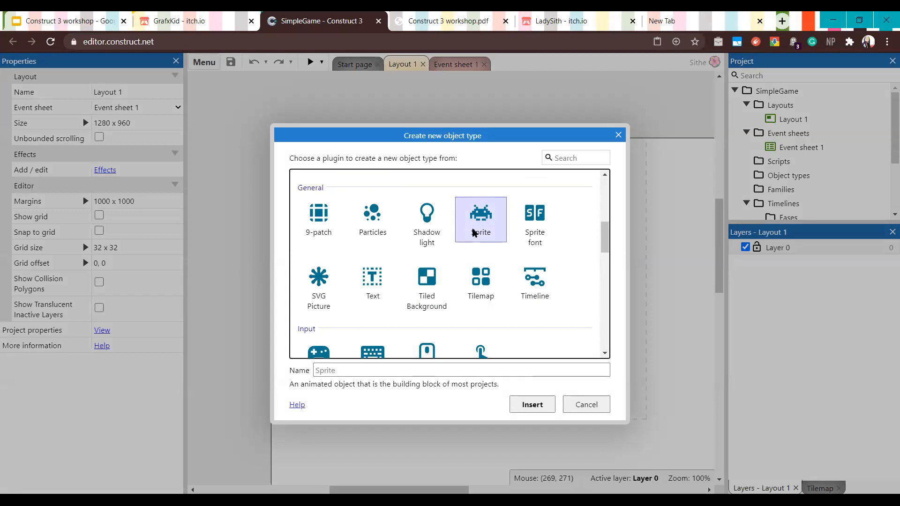
Step: Name the new sprite Player, insert it, and place it near the middle of the layout's viewport area
left_click(450, 371)
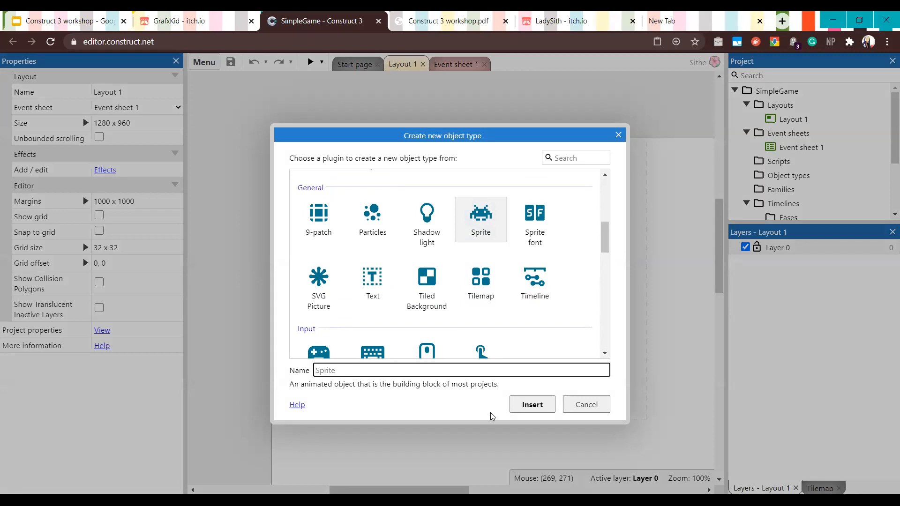
type("Plsyrt")
key("BackSpace")
key("BackSpace")
key("BackSpace")
type("sayer")
left_click(546, 406)
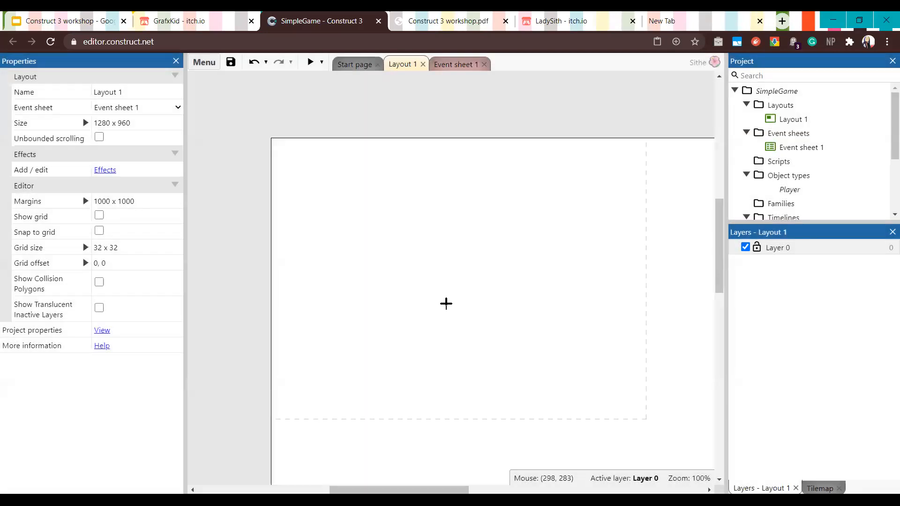
left_click(446, 304)
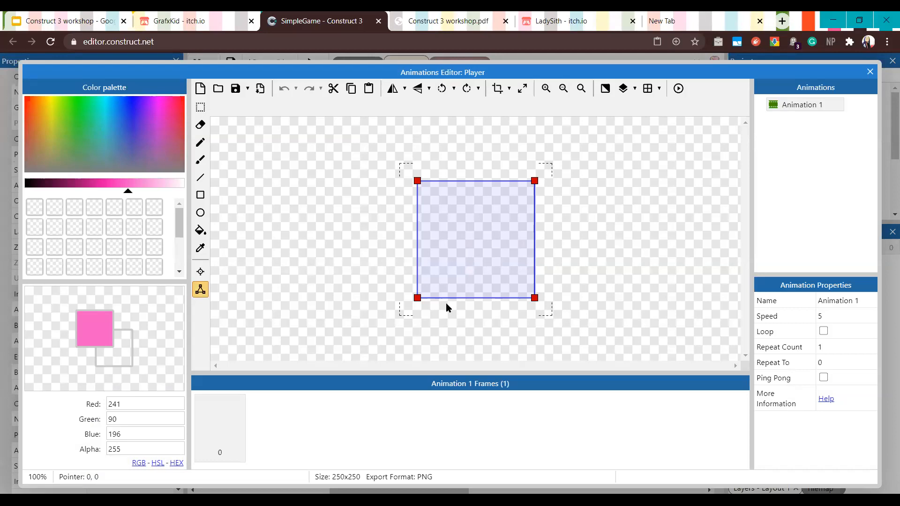
Step: Draw a stick figure for Player with the size 12 Pencil in blue (red 8, green 83, blue 233)
left_click(201, 143)
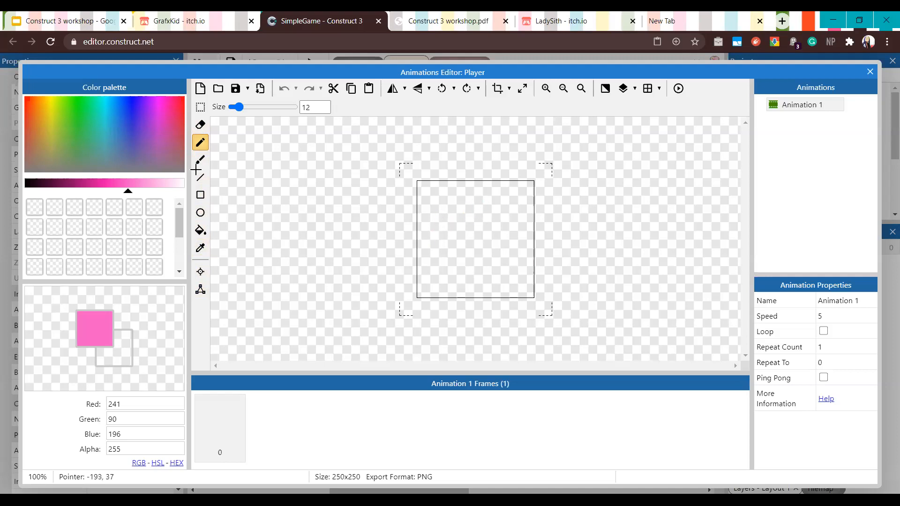
left_click_drag(124, 194, 114, 193)
mouse_move(124, 127)
left_mouse_down()
mouse_move(114, 105)
mouse_move(123, 102)
left_mouse_up()
mouse_move(476, 198)
left_mouse_down()
mouse_move(452, 200)
mouse_move(459, 234)
mouse_move(487, 228)
mouse_move(485, 206)
mouse_move(456, 206)
mouse_move(468, 232)
mouse_move(485, 215)
mouse_move(459, 206)
mouse_move(466, 281)
mouse_move(468, 233)
left_mouse_up()
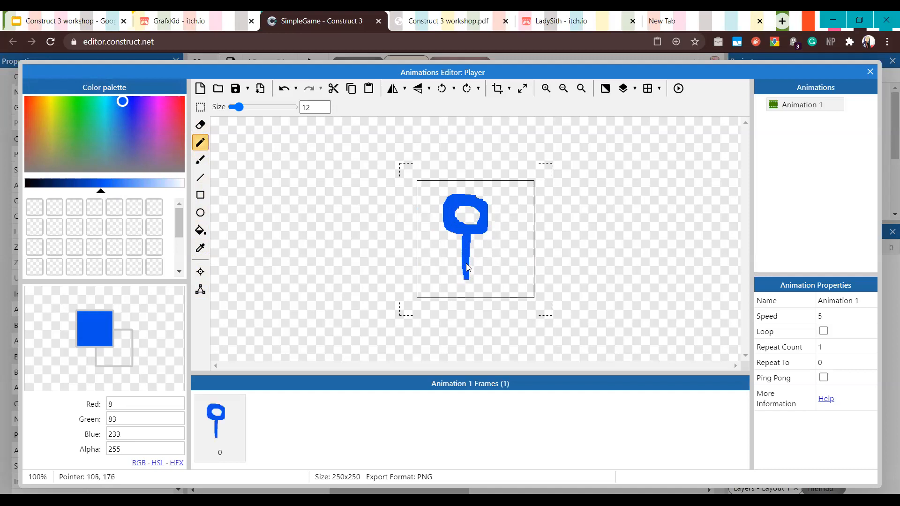
mouse_move(464, 285)
left_mouse_down()
mouse_move(464, 273)
mouse_move(490, 281)
mouse_move(459, 253)
mouse_move(432, 253)
mouse_move(494, 259)
mouse_move(480, 258)
left_mouse_up()
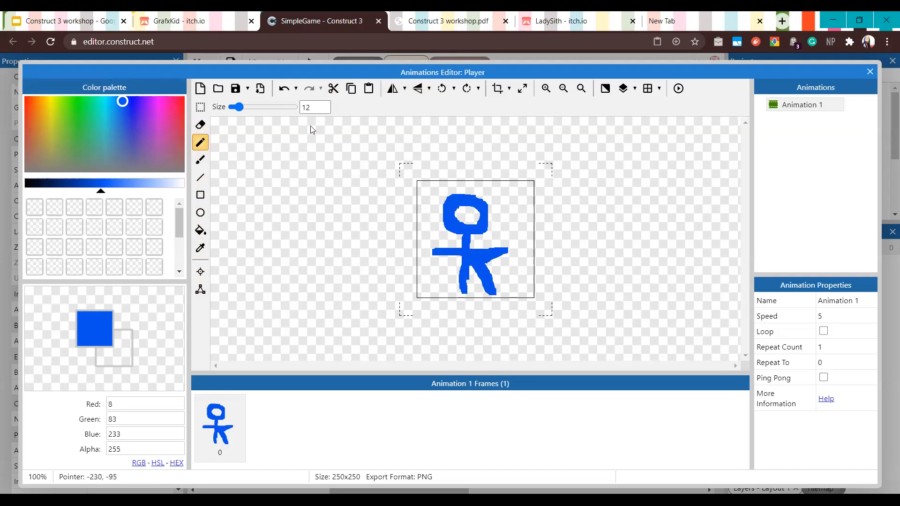
Step: Thicken the stick figure's torso, arms and legs with more blue pencil strokes
mouse_move(476, 253)
left_mouse_down()
mouse_move(475, 245)
mouse_move(497, 252)
mouse_move(433, 258)
mouse_move(462, 263)
left_mouse_up()
mouse_move(462, 268)
left_mouse_down()
mouse_move(460, 295)
mouse_move(472, 270)
mouse_move(492, 296)
mouse_move(483, 264)
mouse_move(499, 256)
left_mouse_up()
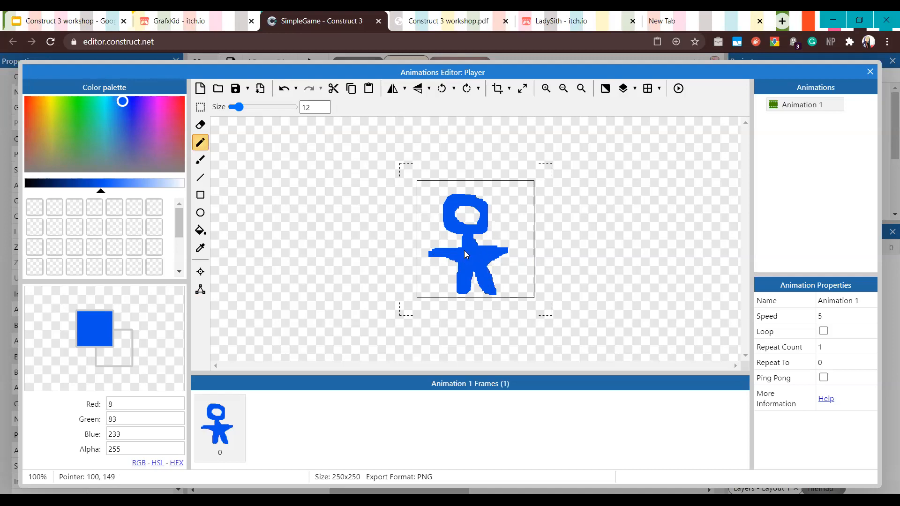
left_click_drag(454, 255, 472, 241)
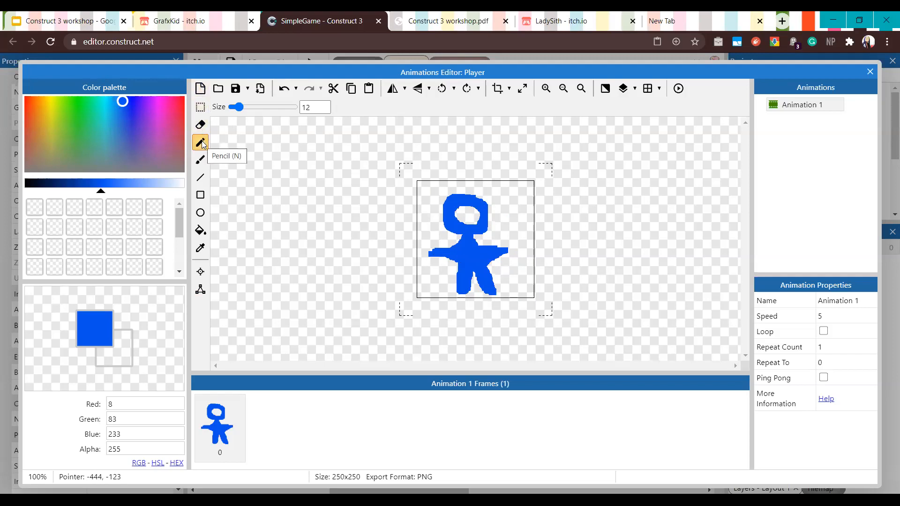
Step: Undo the stray pencil mark beside the figure and show the Player image's collision polygon
left_click(520, 254)
key("ctrl+z")
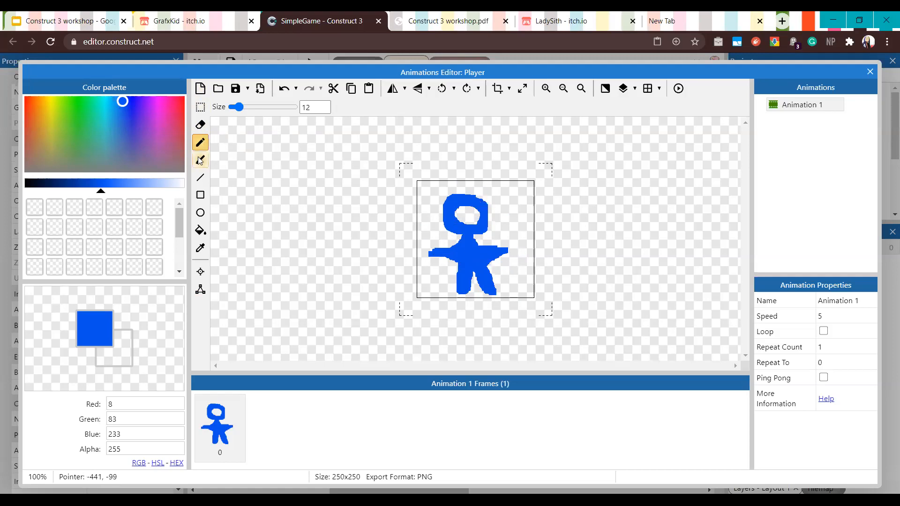
left_click(200, 292)
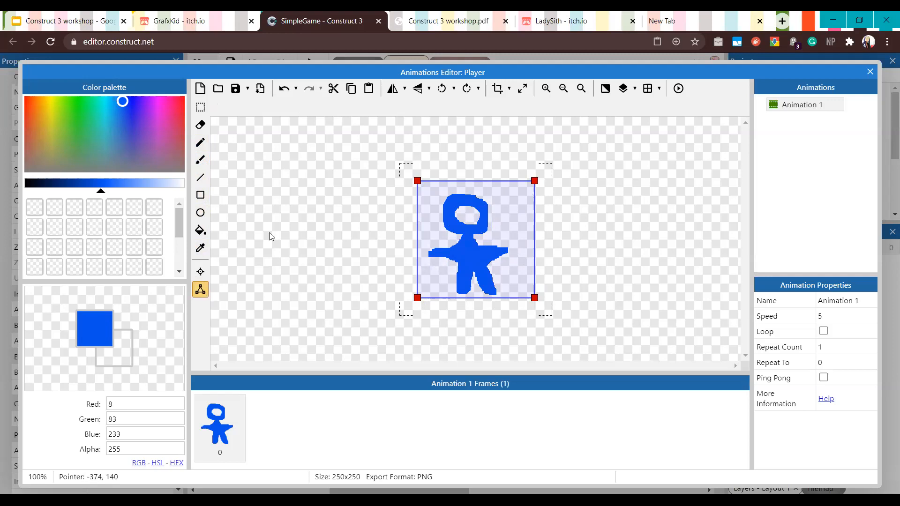
Step: Crop the Player image to its drawing and shrink the sprite on the layout to about 64 x 81
left_click(498, 89)
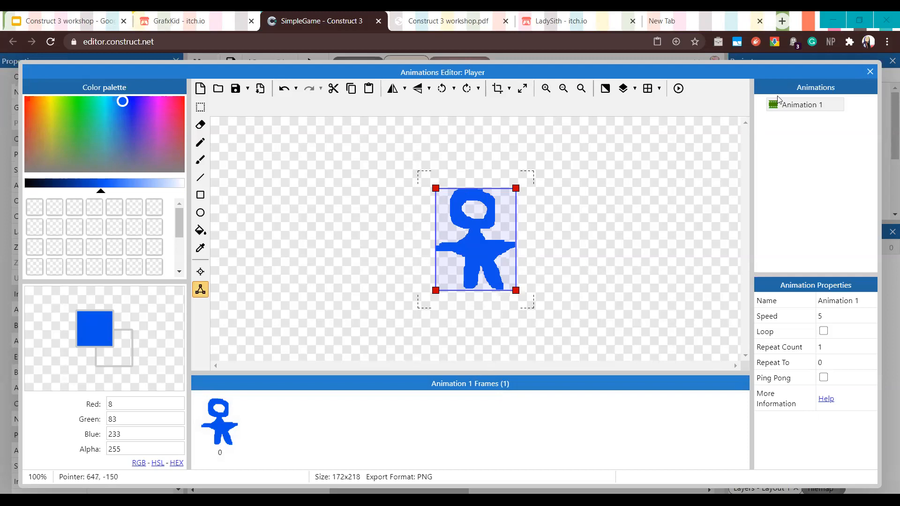
left_click(876, 71)
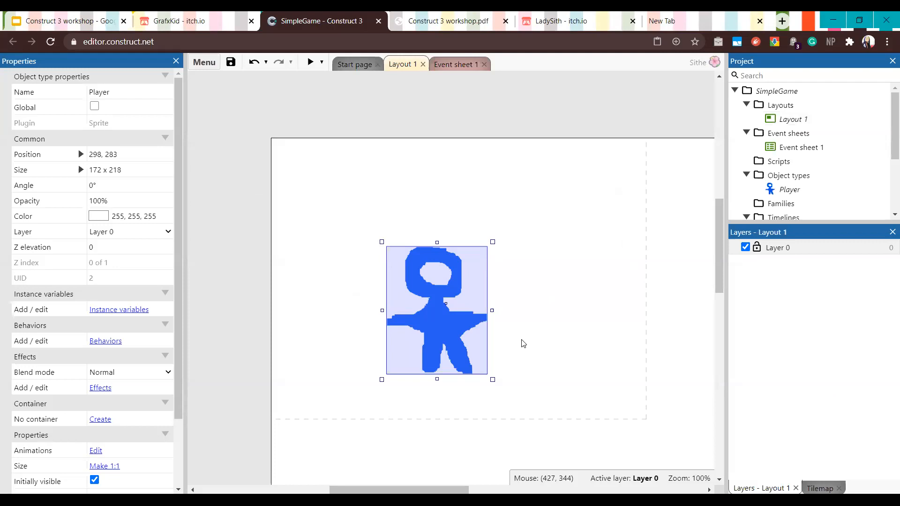
left_click(523, 344)
left_click(443, 304)
left_click_drag(493, 243, 430, 322)
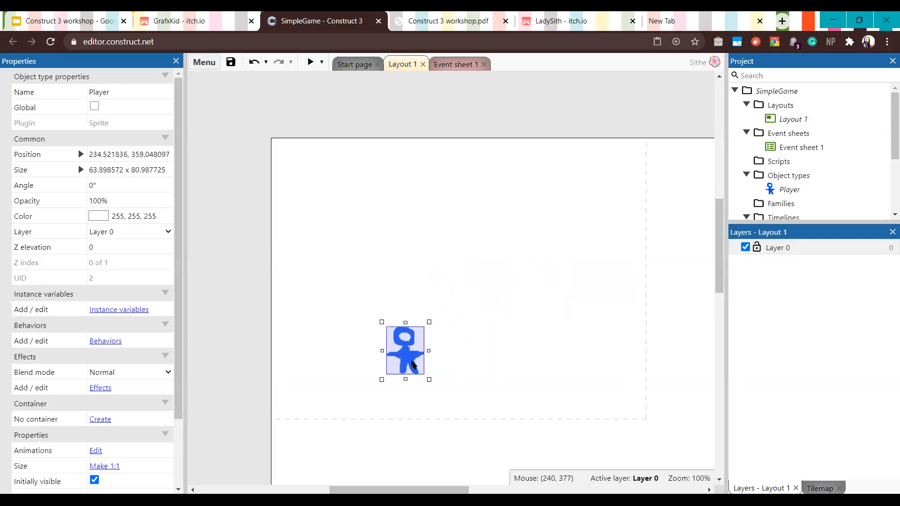
Step: Move Player to the lower-left corner of the layout's viewport area, at about position 79, 392
left_click_drag(413, 366, 352, 392)
left_click(482, 347)
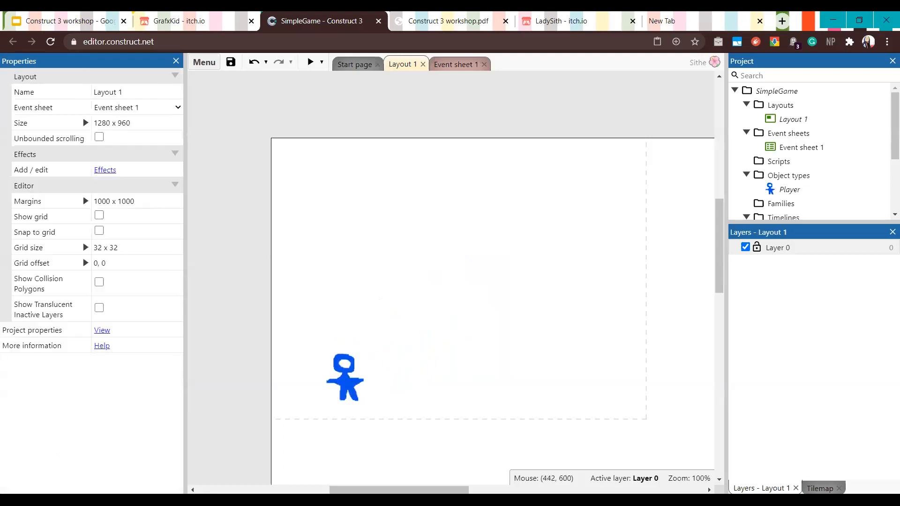
left_click(344, 395)
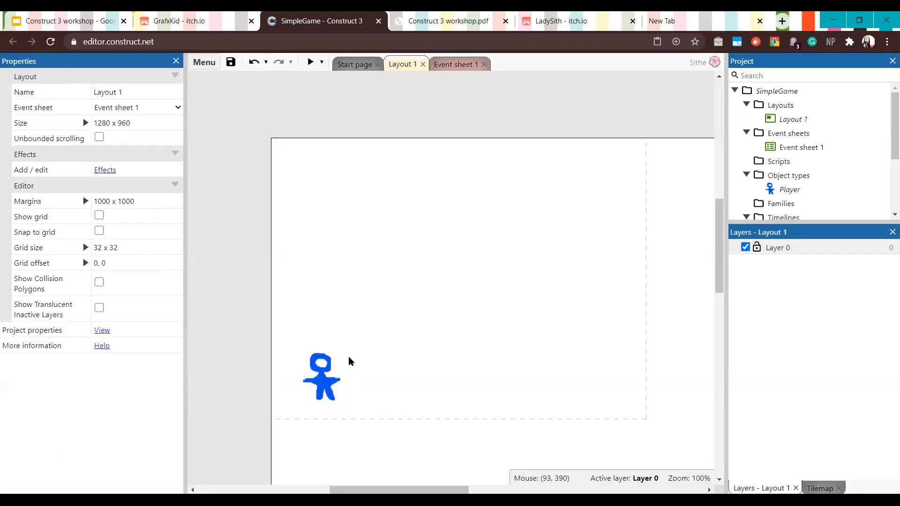
mouse_move(330, 370)
left_mouse_down()
mouse_move(341, 370)
mouse_move(314, 368)
left_mouse_up()
left_click(428, 374)
left_click(328, 358)
left_click(399, 379)
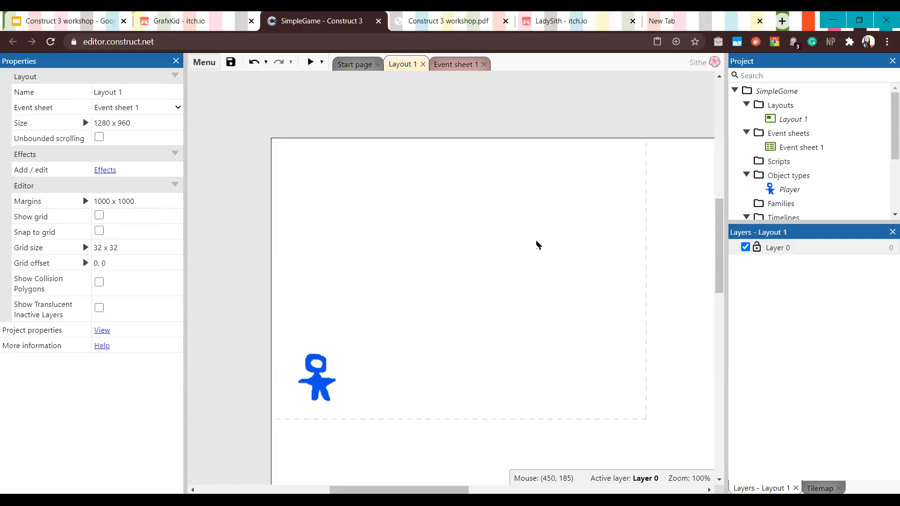
left_click_drag(319, 386, 317, 378)
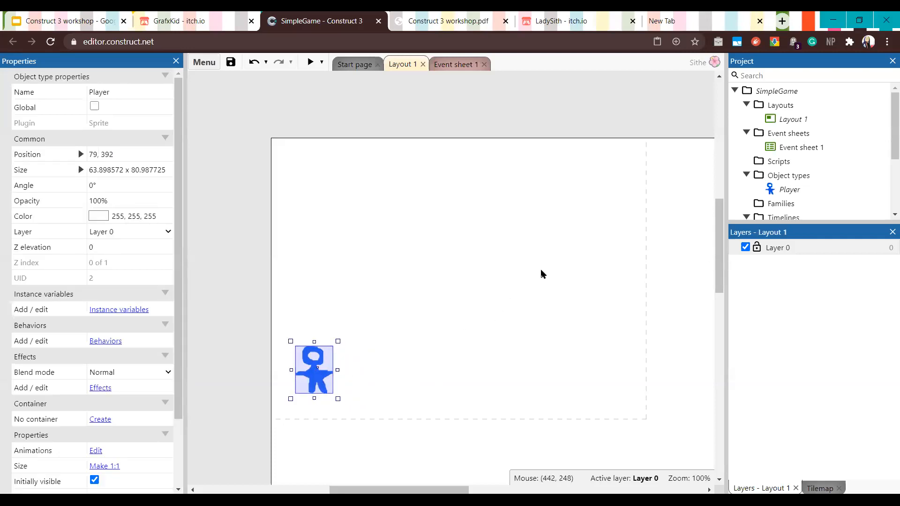
left_click(558, 223)
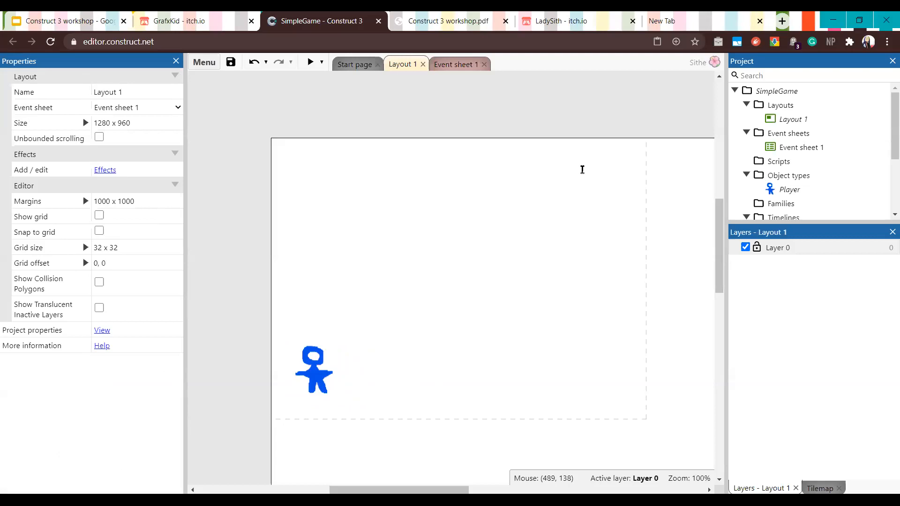
Step: Insert a new Sprite object named Door and place it in the upper-right part of the layout's viewport area
double_click(604, 233)
key("Escape")
double_click(523, 328)
scroll(450, 263, "down", 3)
left_click(480, 304)
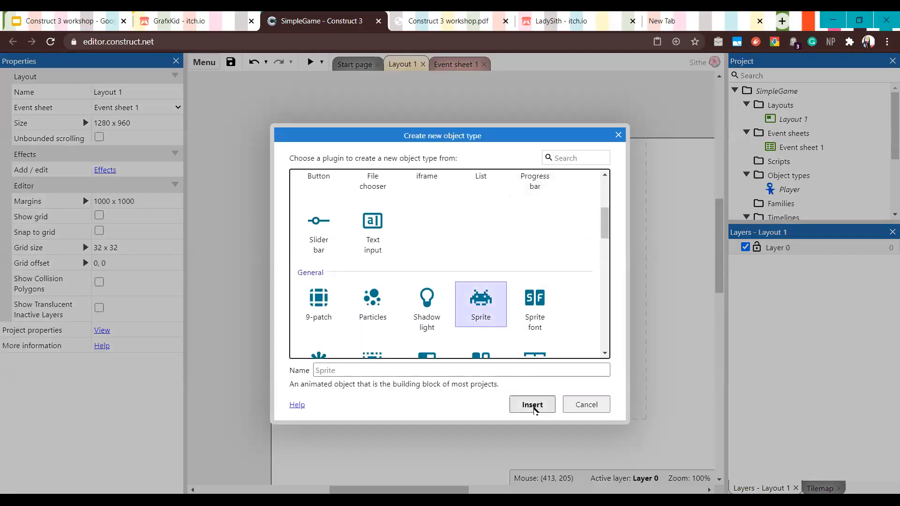
left_click(507, 370)
type("D")
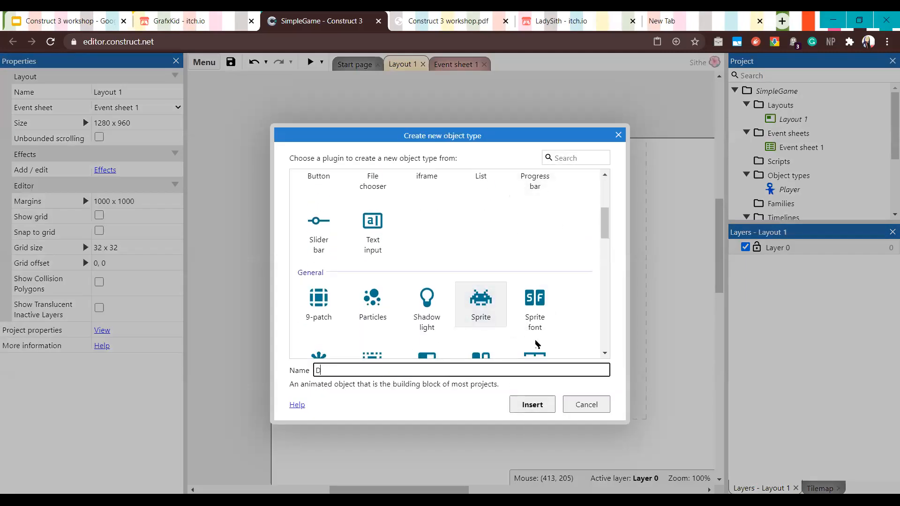
type("oor")
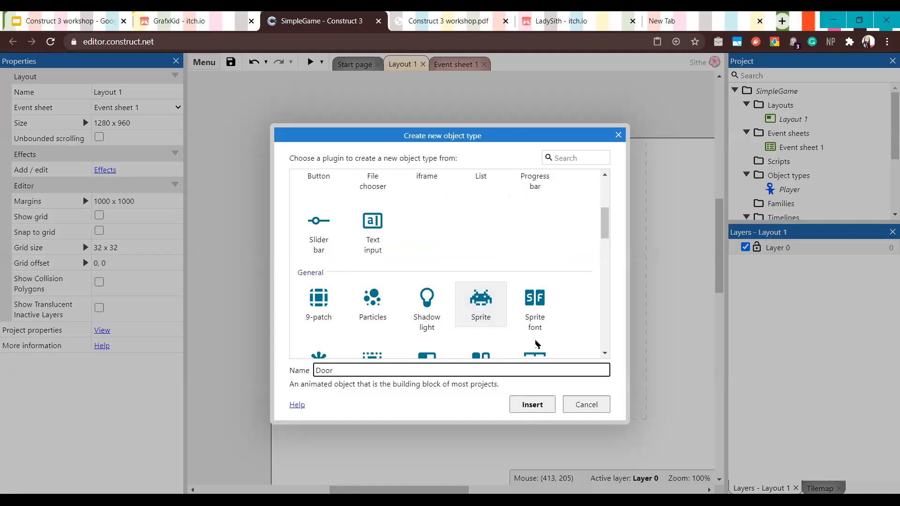
left_click(533, 413)
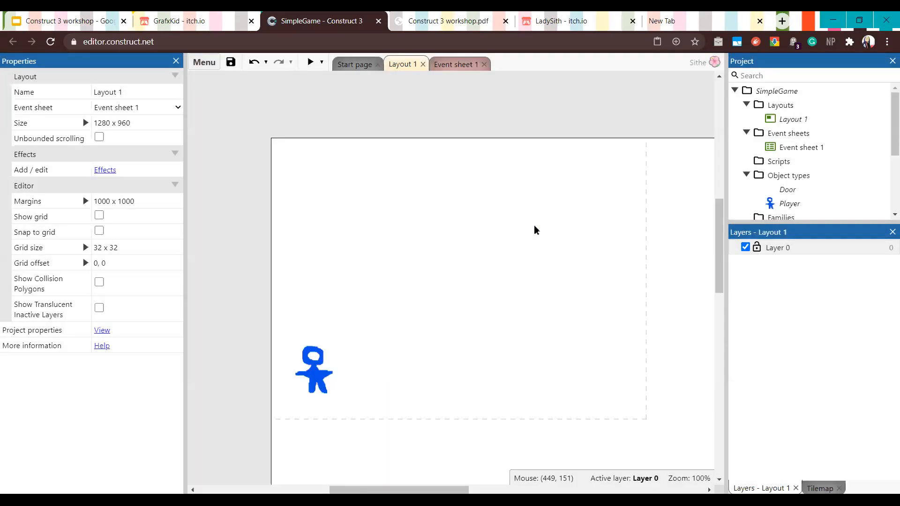
left_click(535, 227)
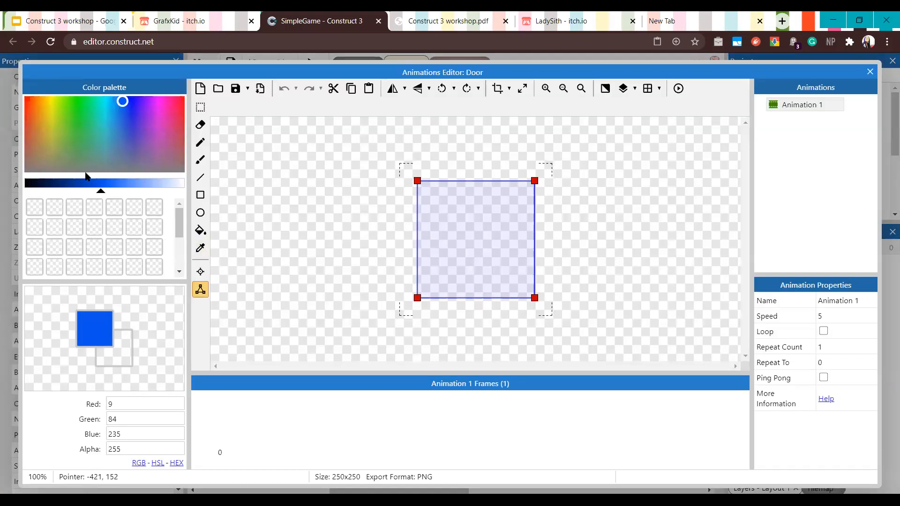
left_click(98, 191)
left_click_drag(134, 127, 36, 97)
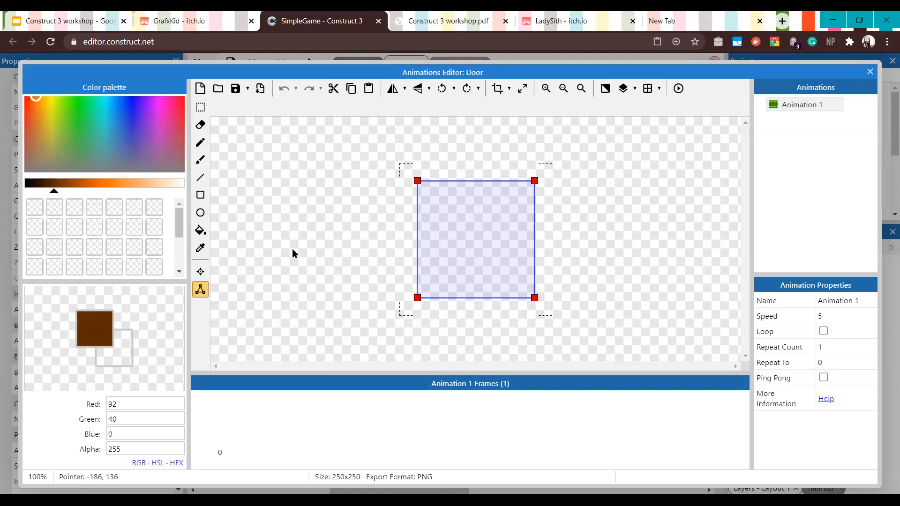
left_click(201, 143)
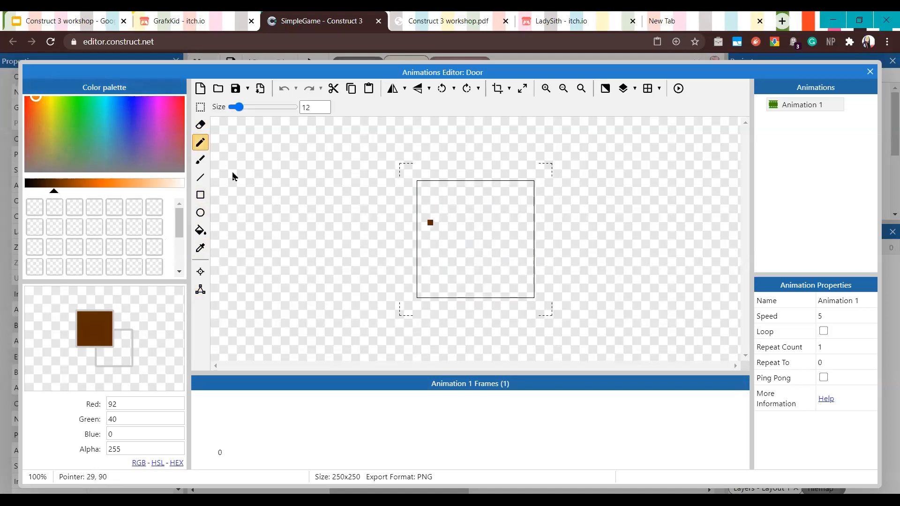
left_click(201, 196)
left_click_drag(443, 199, 514, 305)
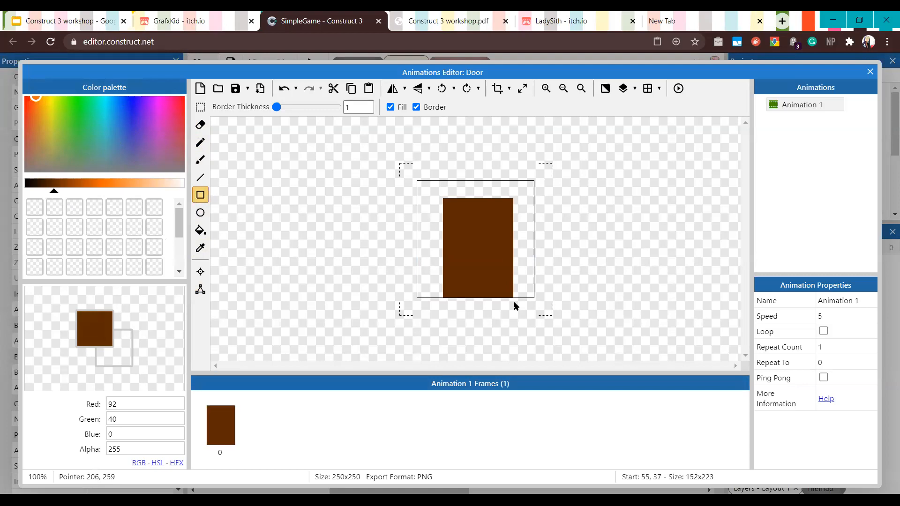
key("ctrl+z")
Step: Draw a filled rectangle about 160 x 210 px in brown (red 153, green 81, blue 0) for the door, reaching the canvas's lower edge
left_click(56, 189)
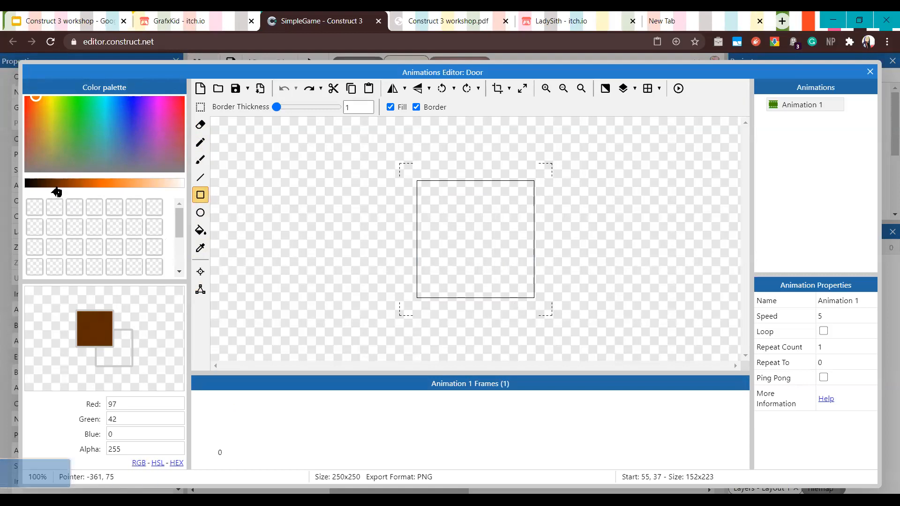
left_click_drag(57, 193, 73, 193)
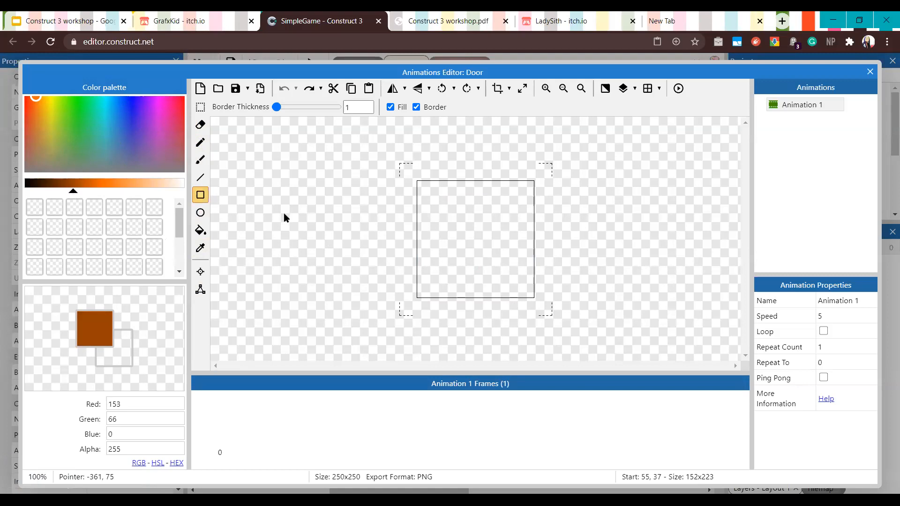
left_click(39, 103)
left_click_drag(39, 103, 38, 96)
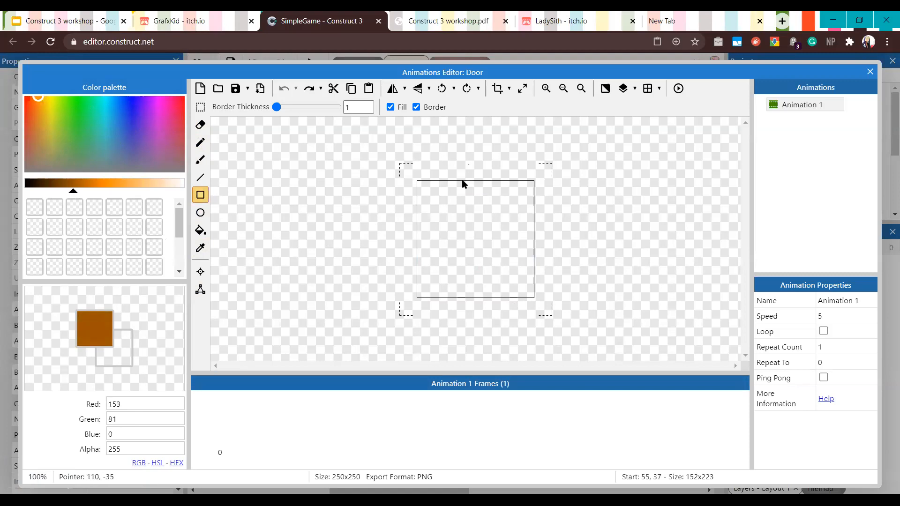
mouse_move(436, 199)
left_mouse_down()
mouse_move(499, 253)
mouse_move(511, 309)
left_mouse_up()
Step: Add a door handle near the rectangle's right edge with the size 12 Pencil in near-black (red 18, green 10, blue 0)
left_click(201, 143)
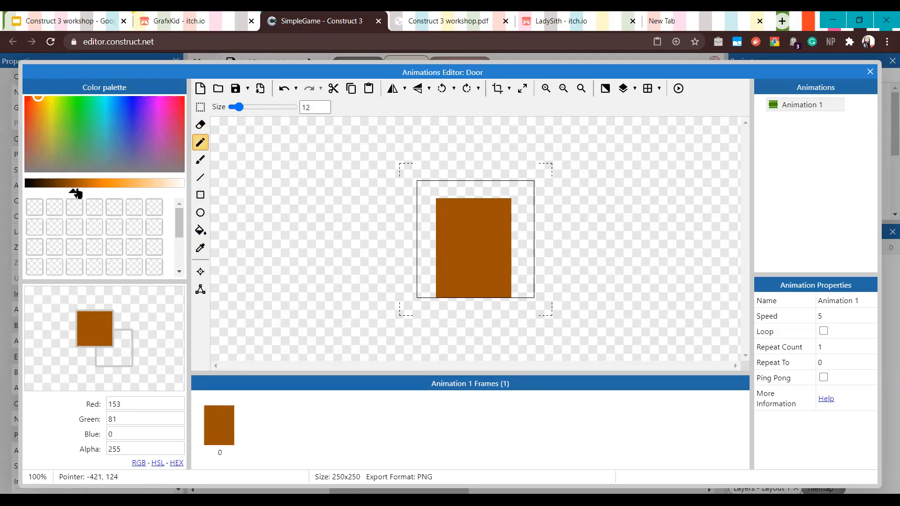
left_click_drag(75, 192, 30, 193)
left_click(530, 286)
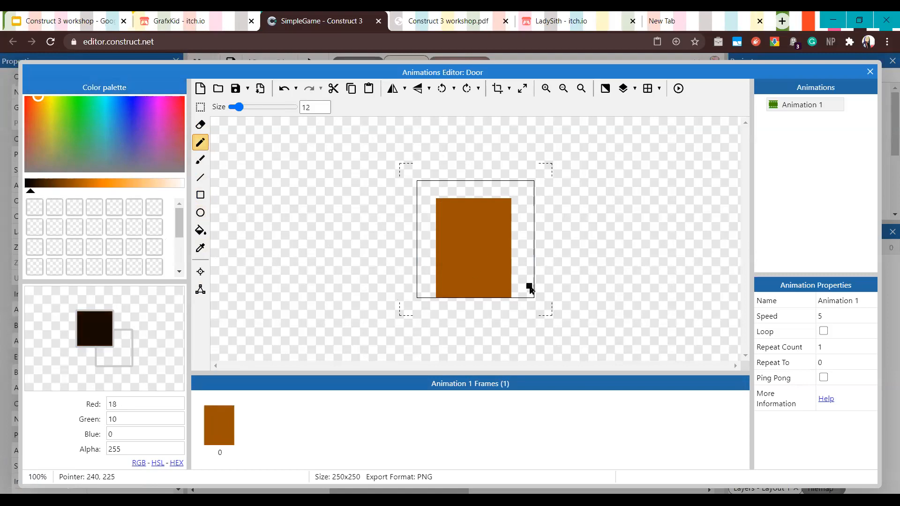
left_click(501, 250)
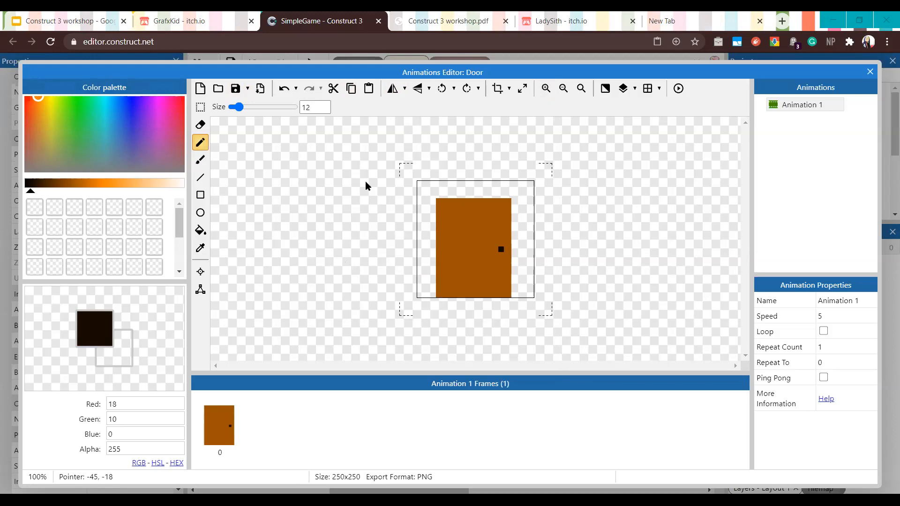
Step: Show the Door image's collision polygon, crop the image to the drawing and close the image editor
left_click(200, 289)
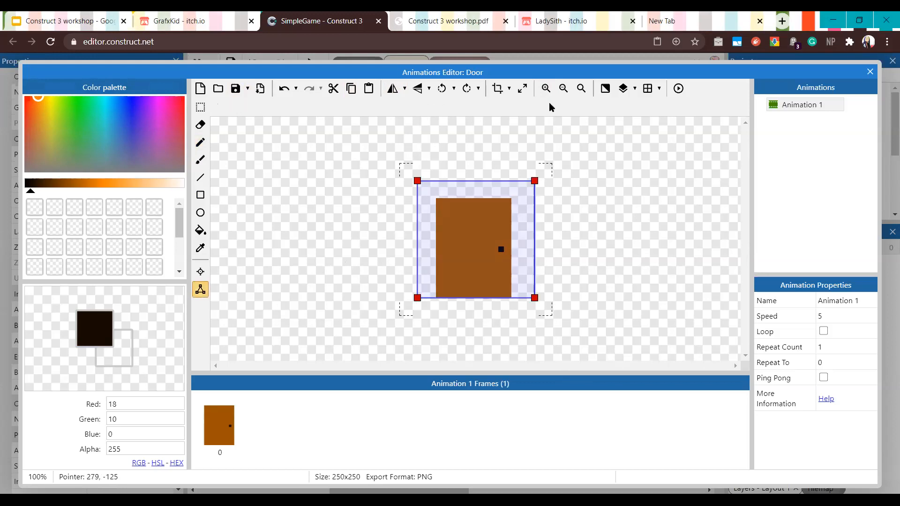
left_click(498, 89)
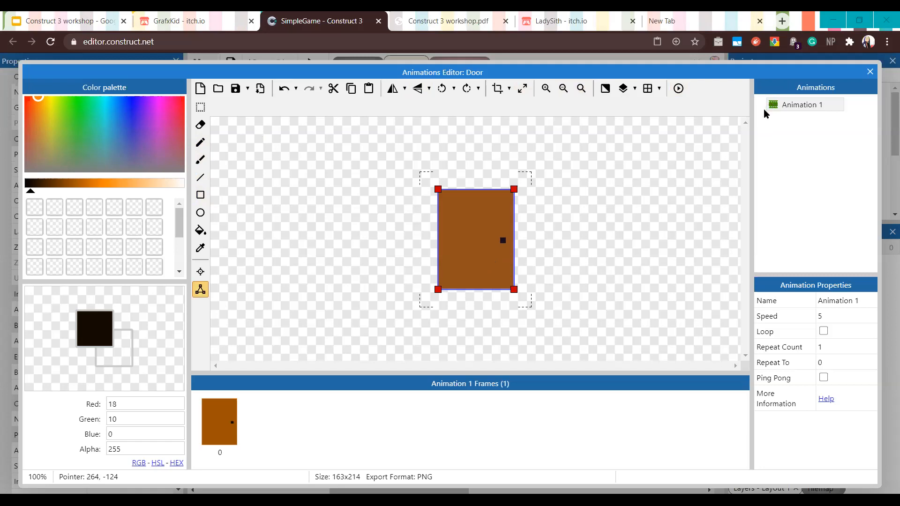
left_click(864, 75)
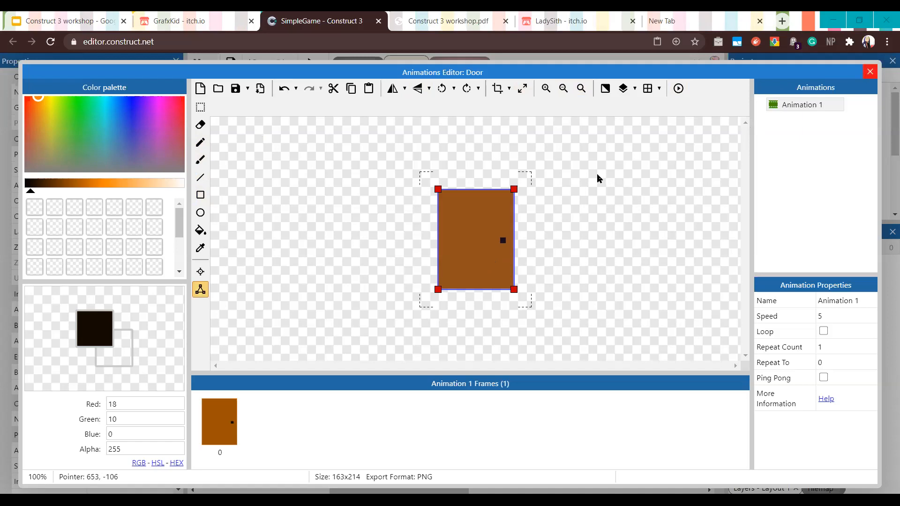
Step: Shrink the Door sprite to roughly Player's height and move it to the upper-right corner of the viewport area
left_click_drag(588, 170, 524, 250)
left_click_drag(504, 293, 609, 212)
left_click(620, 301)
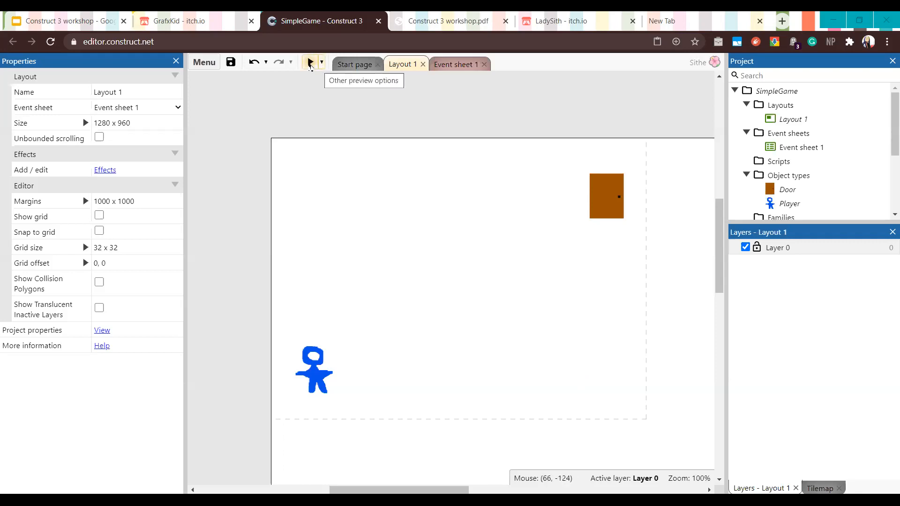
Step: Preview the layout with the Player and Door sprites
left_click(310, 64)
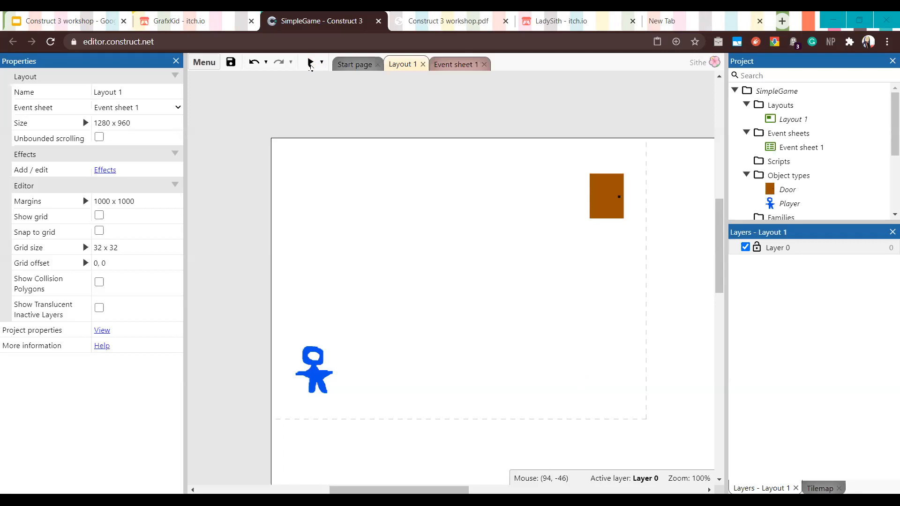